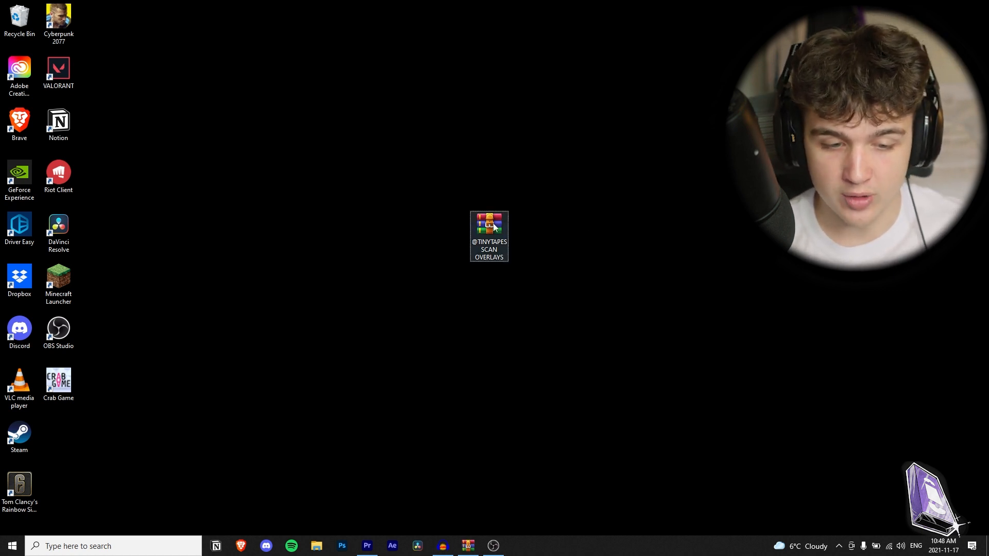
left_click(598, 206)
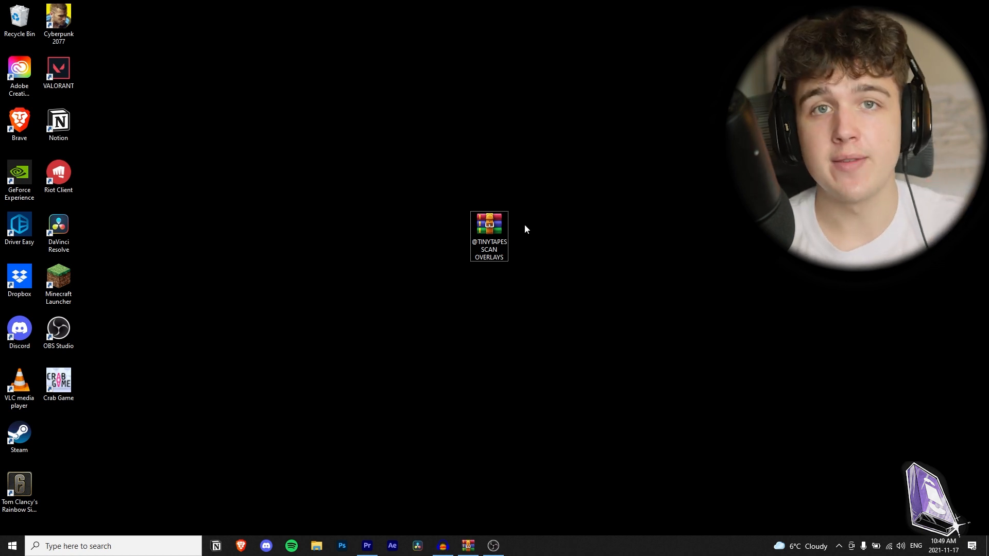
double_click(507, 228)
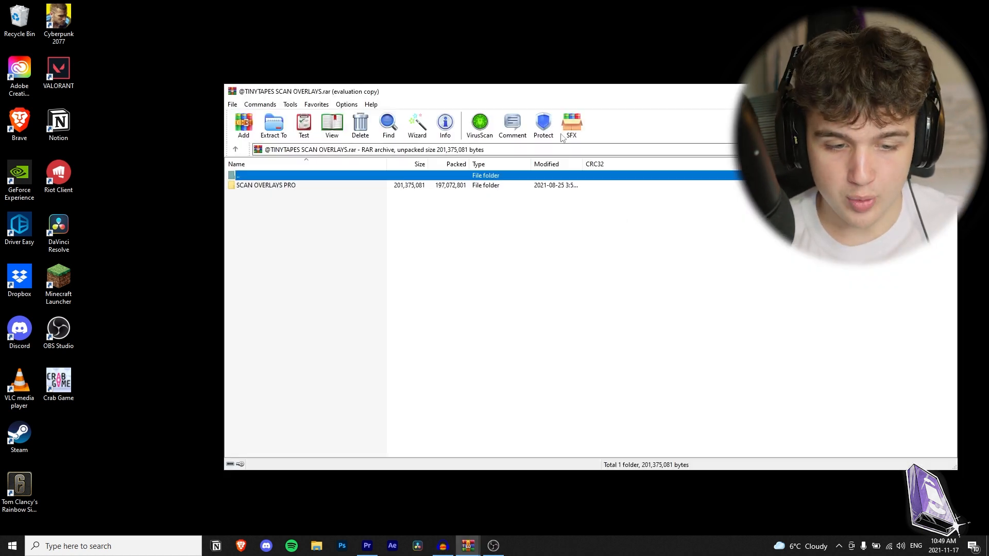
left_click_drag(562, 91, 722, 74)
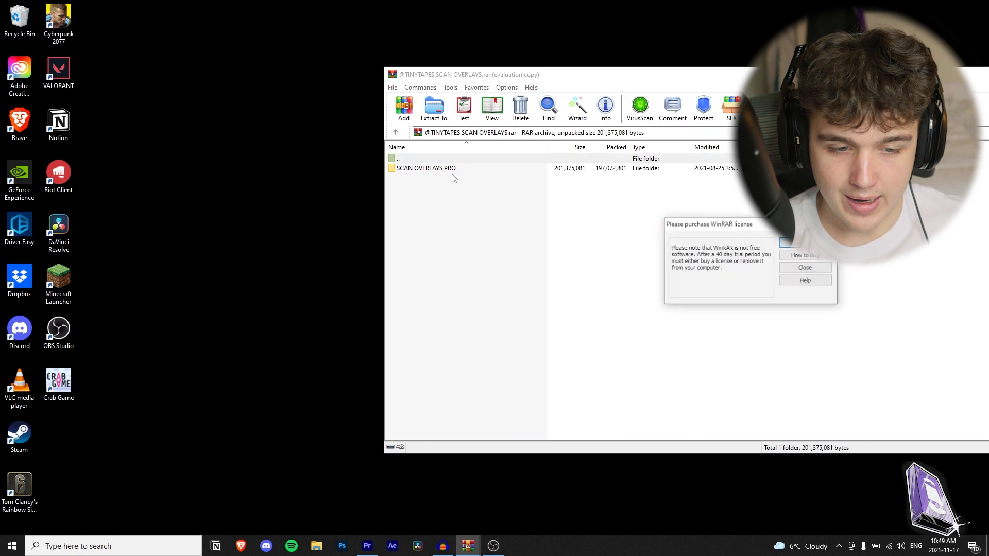
left_click(800, 267)
left_click(458, 169)
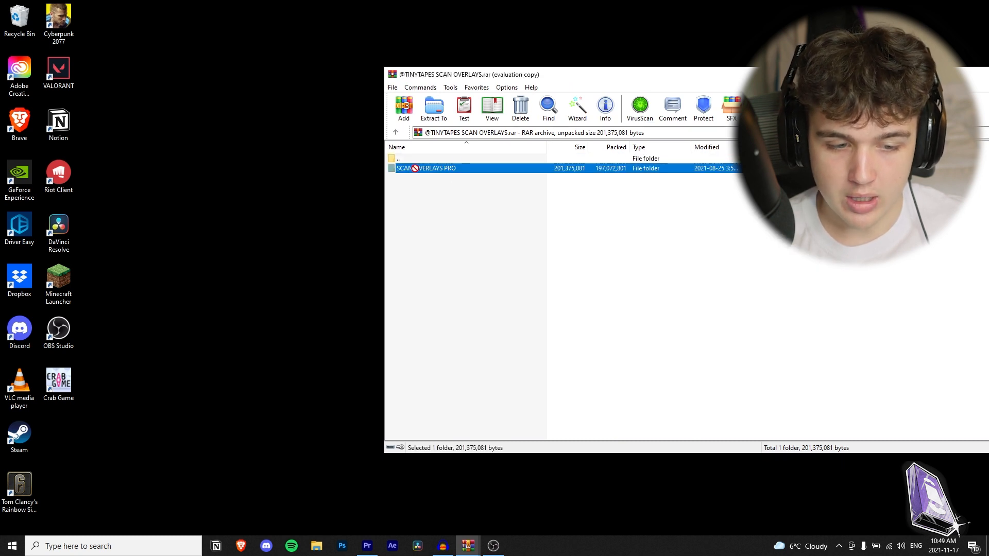
left_click_drag(362, 160, 362, 158)
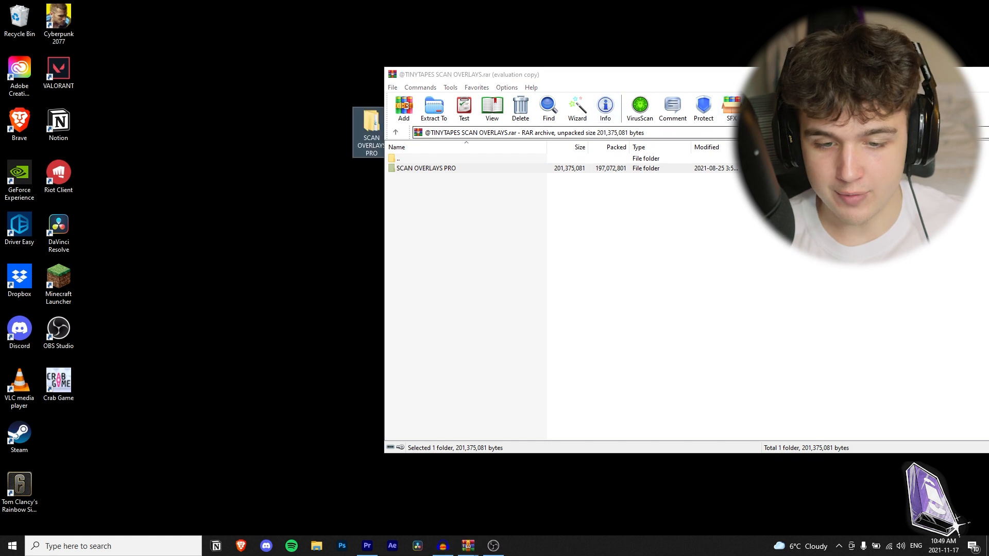
Close the archive window and place the extracted SCAN OVERLAYS PRO folder directly above the archive on the desktop.
left_click_drag(655, 74, 444, 103)
left_click(848, 104)
left_click_drag(378, 132, 488, 184)
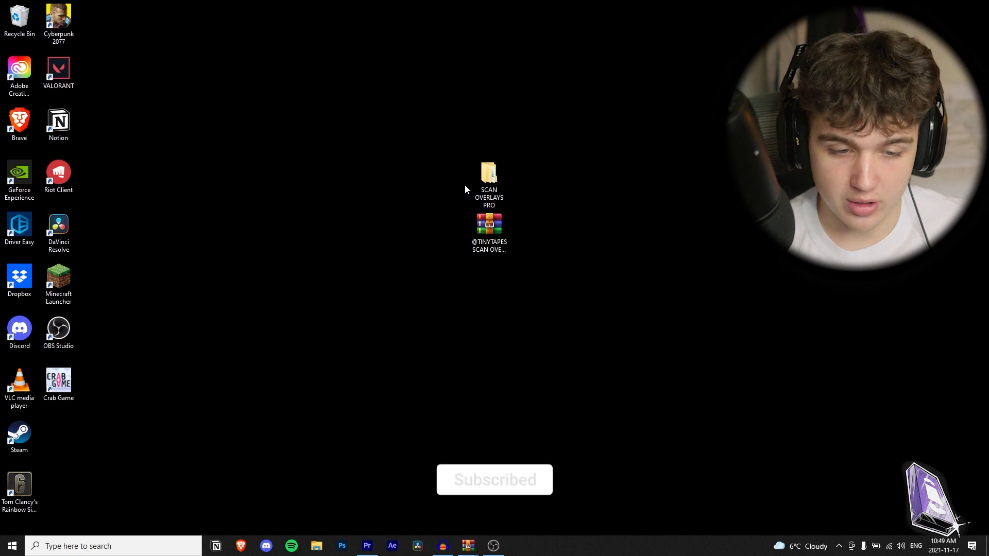
Open the SCAN OVERLAYS PRO folder to look over its subfolders, minimize it and switch to Premiere Pro.
double_click(499, 184)
left_click_drag(321, 272, 232, 79)
left_click(469, 264)
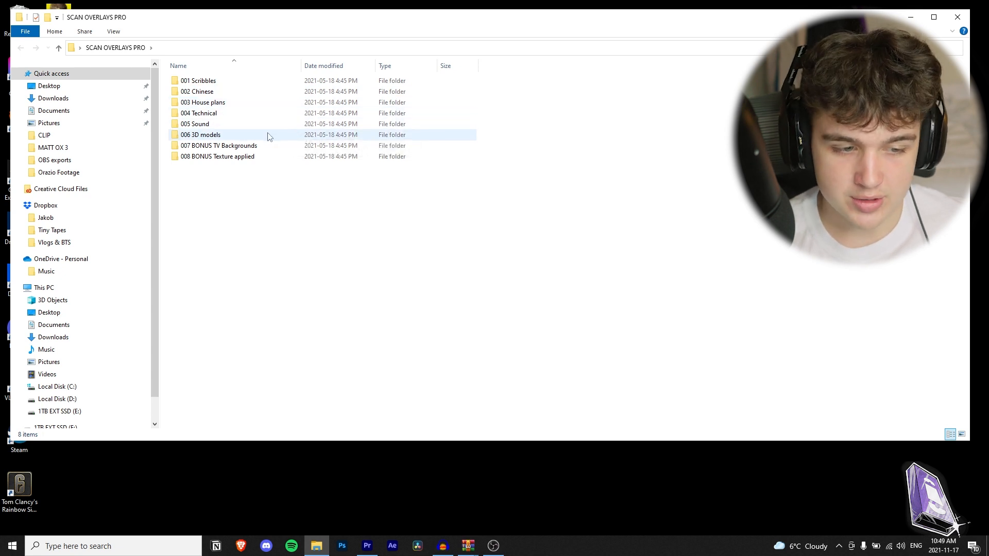
left_click(910, 19)
left_click(369, 547)
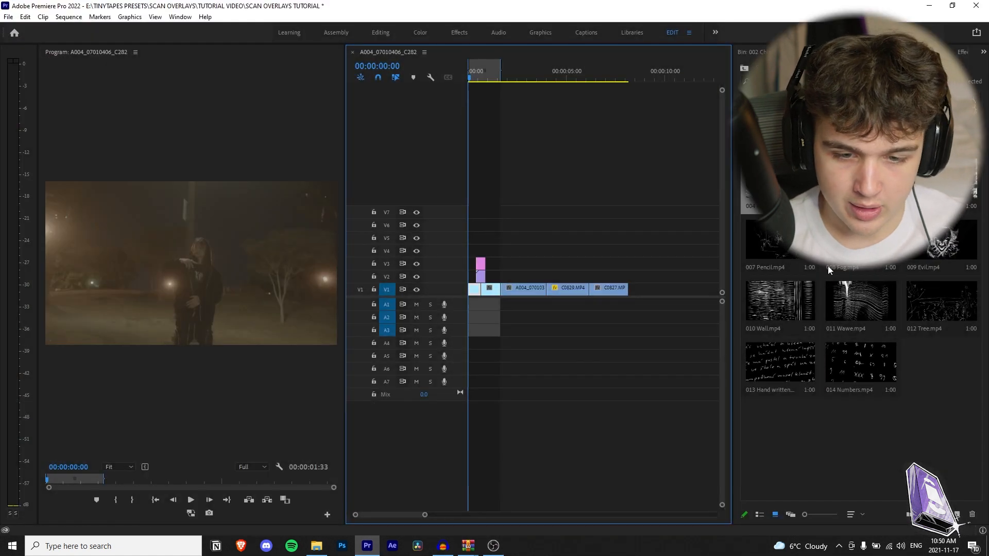
left_click_drag(842, 13, 633, 268)
left_click_drag(489, 178, 668, 495)
left_click(695, 263)
right_click(846, 409)
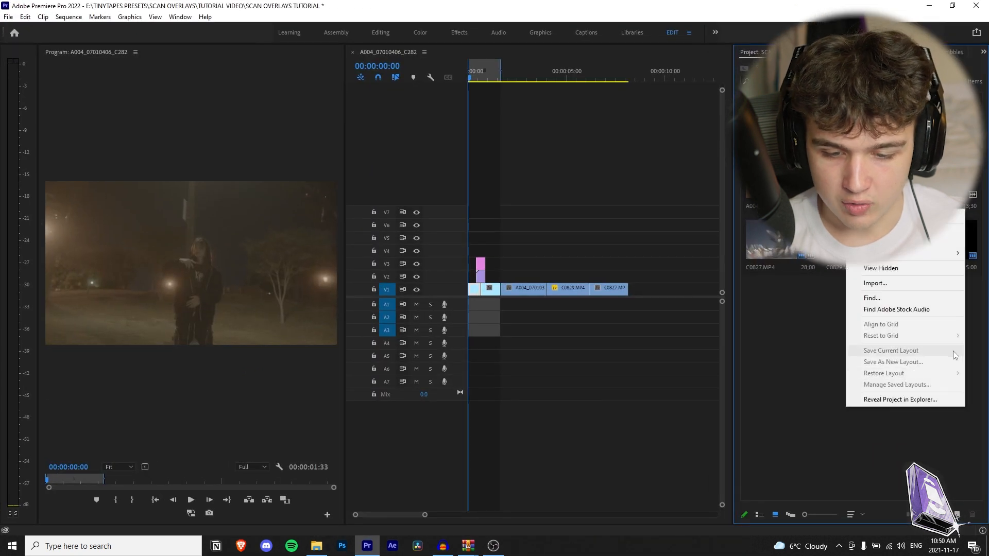
left_click(886, 283)
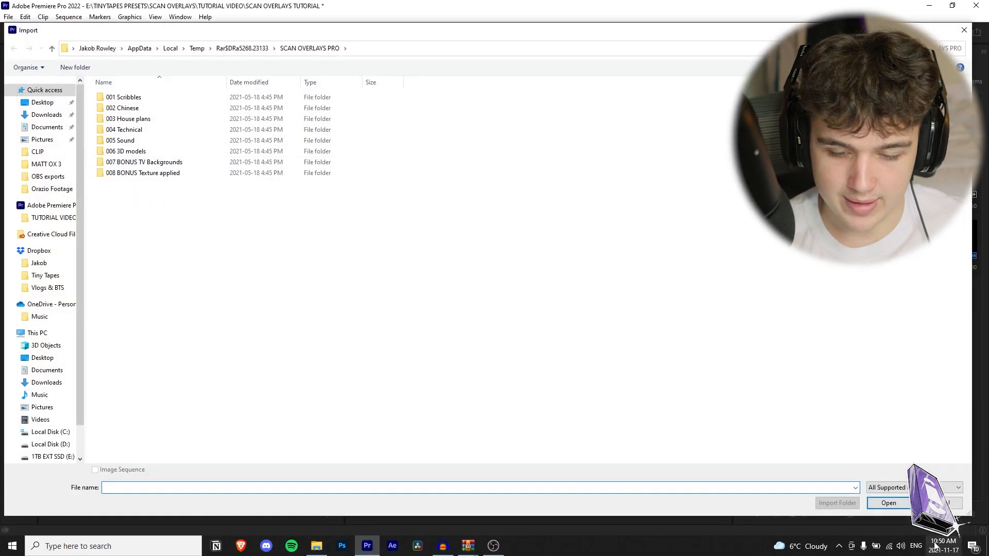
left_click(938, 503)
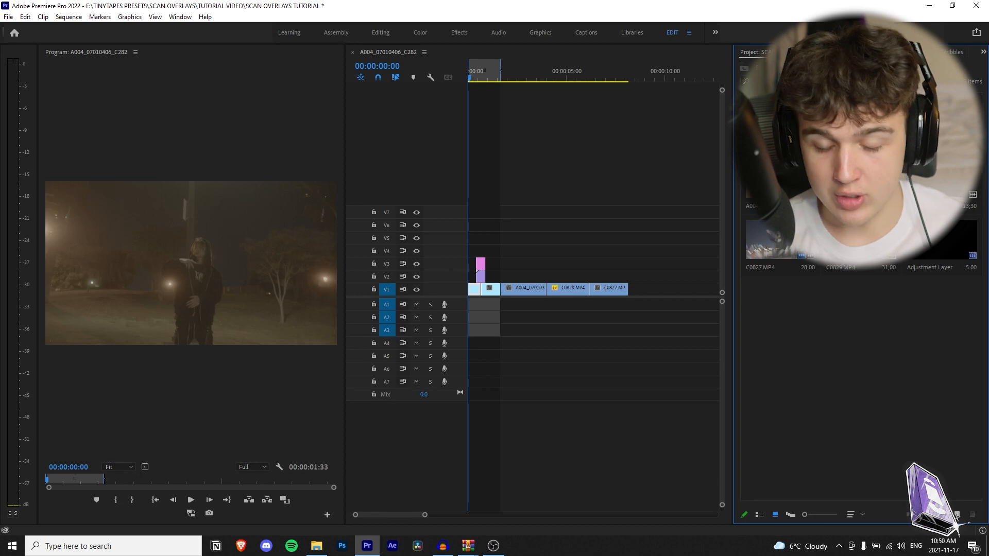
Save the SCAN OVERLAYS TUTORIAL project.
key("ctrl+s")
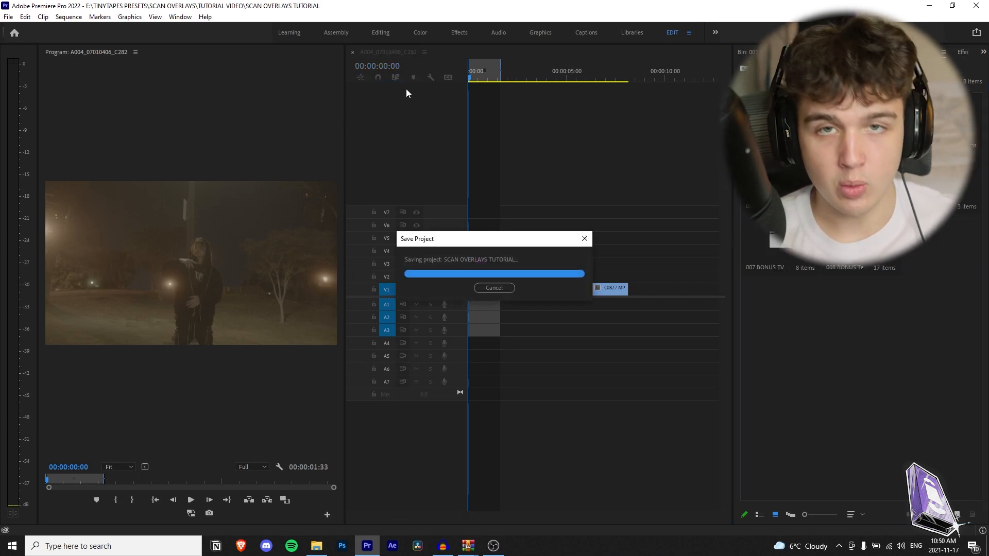
left_click_drag(426, 514, 396, 515)
key("ctrl+s")
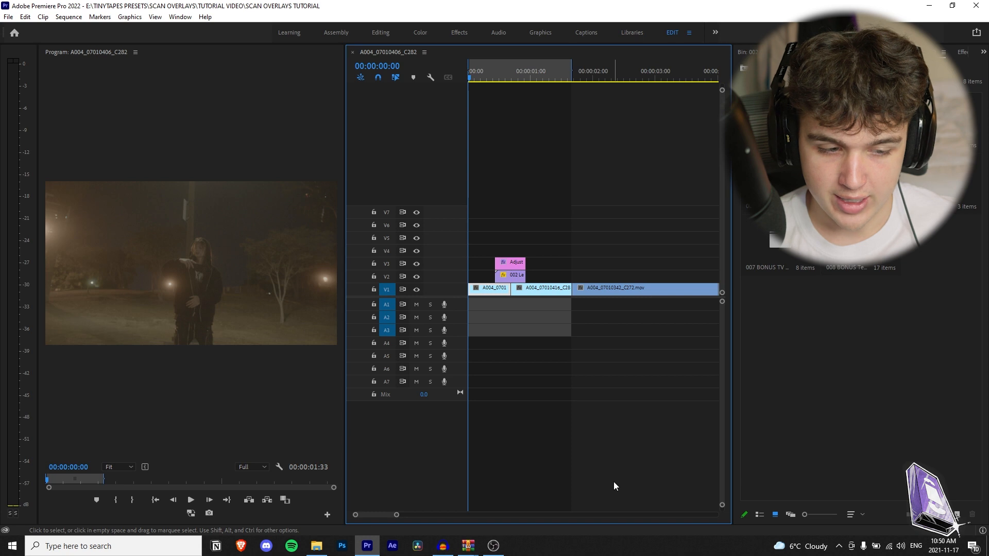
Play through the first cut to review the 002 Letter overlay with the adjustment layer above it enabled and disabled.
key("space")
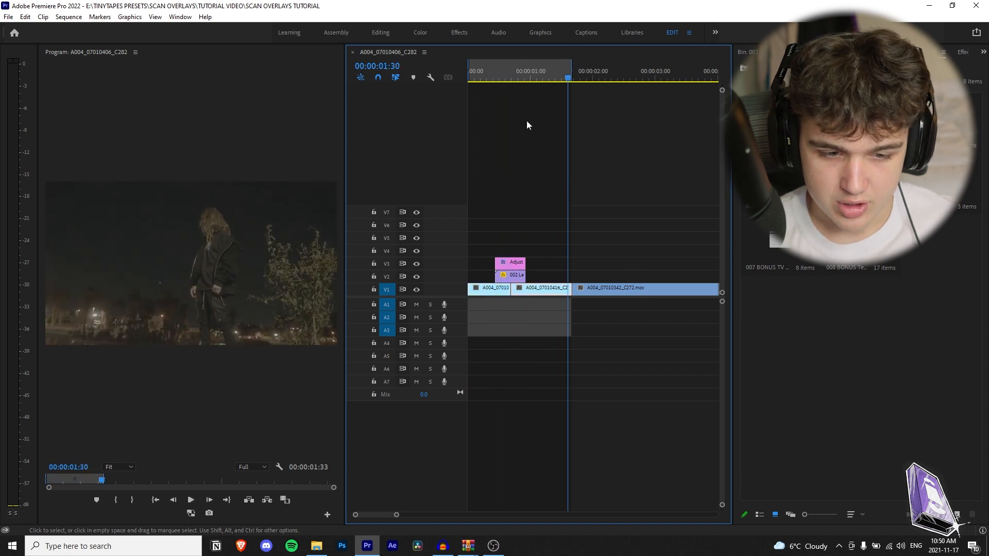
key("space")
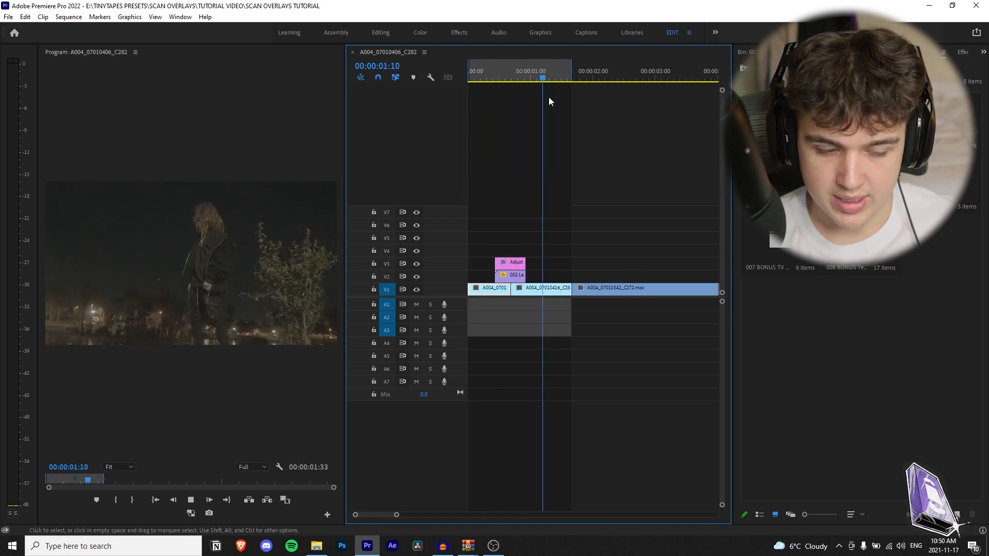
left_click_drag(515, 68, 467, 73)
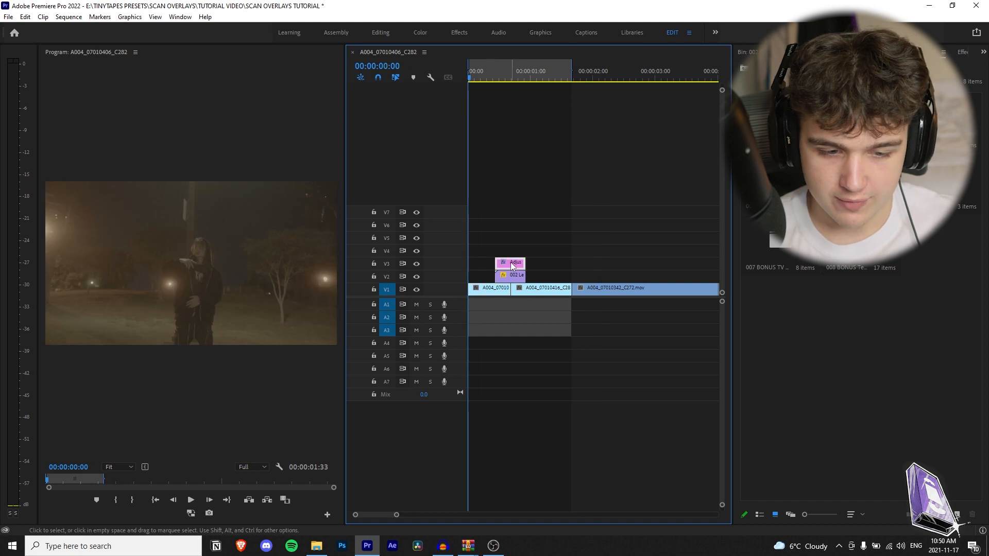
key("space")
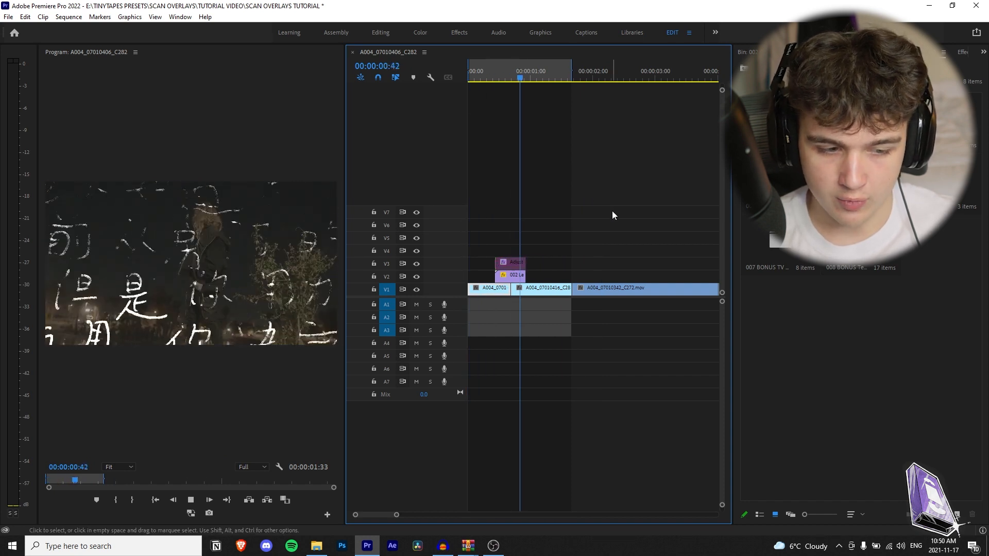
left_click_drag(529, 72, 466, 75)
key("space")
left_click_drag(531, 77, 505, 82)
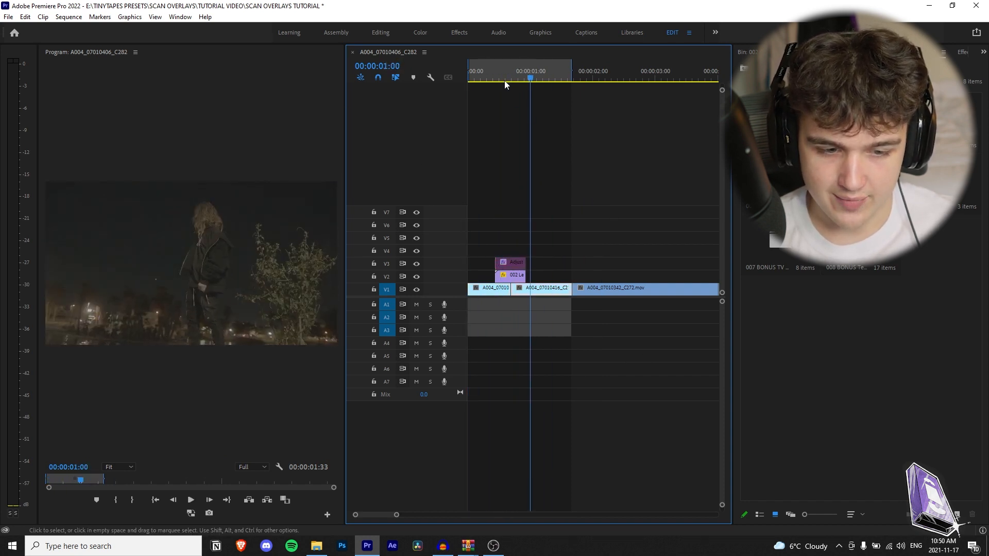
left_click(504, 82)
key("space")
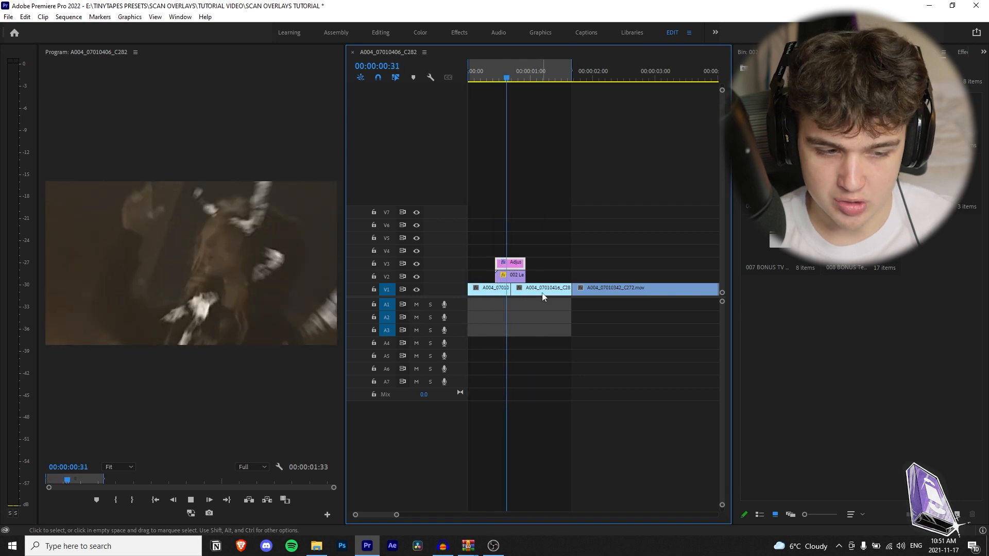
key("space")
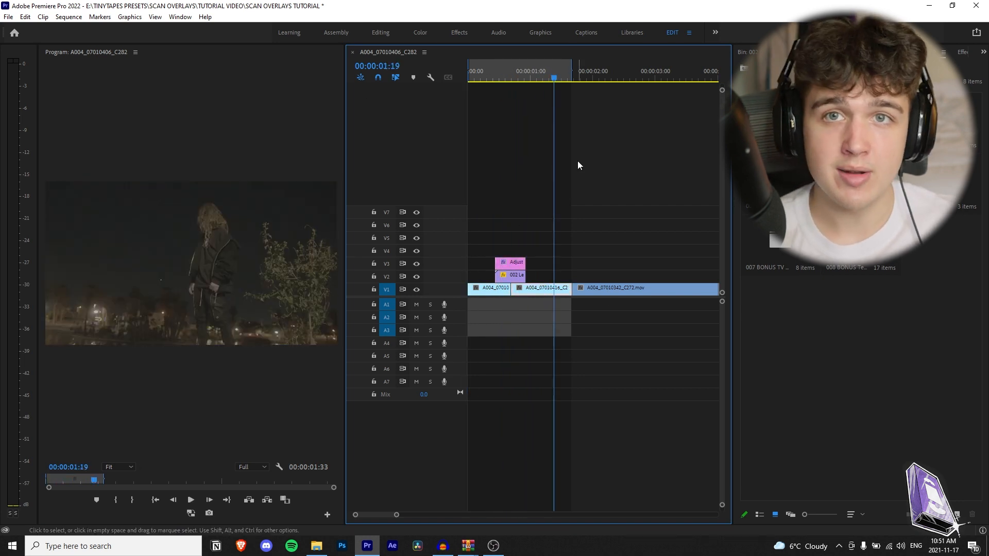
left_click(557, 125)
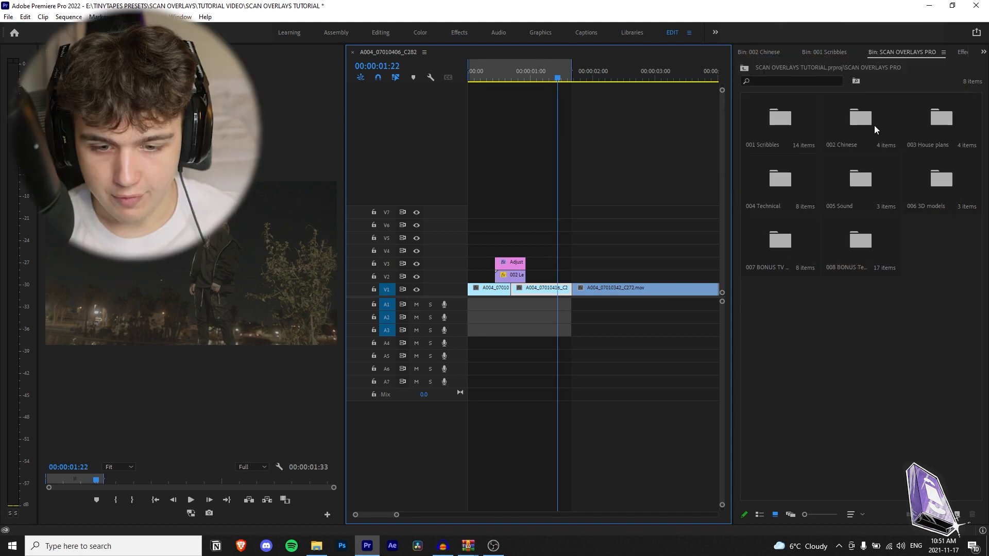
Place 013 Hand written.mp4 from the 001 Scribbles bin on track V2, straddling the cut between the second and third clips.
double_click(788, 123)
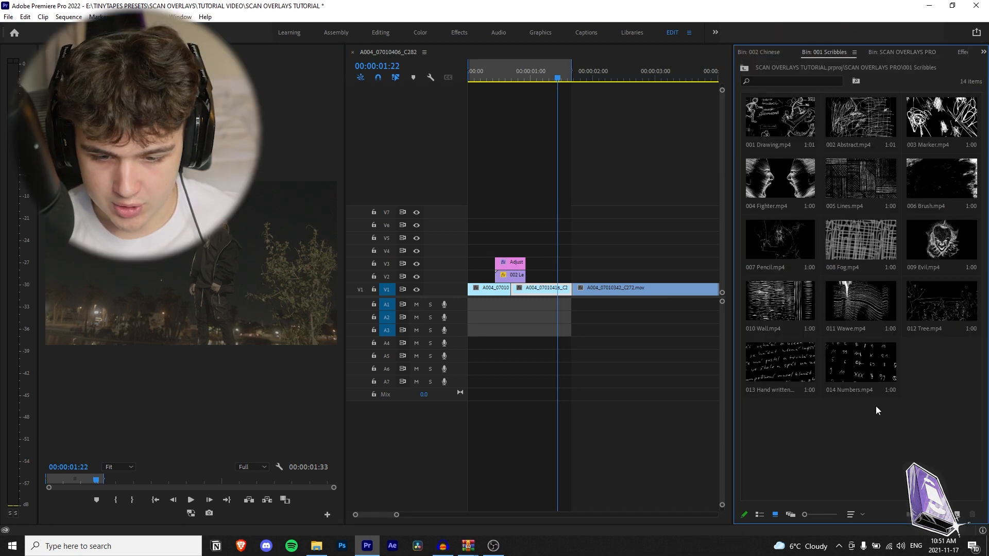
left_click_drag(786, 378, 577, 276)
left_click_drag(550, 78, 577, 82)
left_click(591, 278)
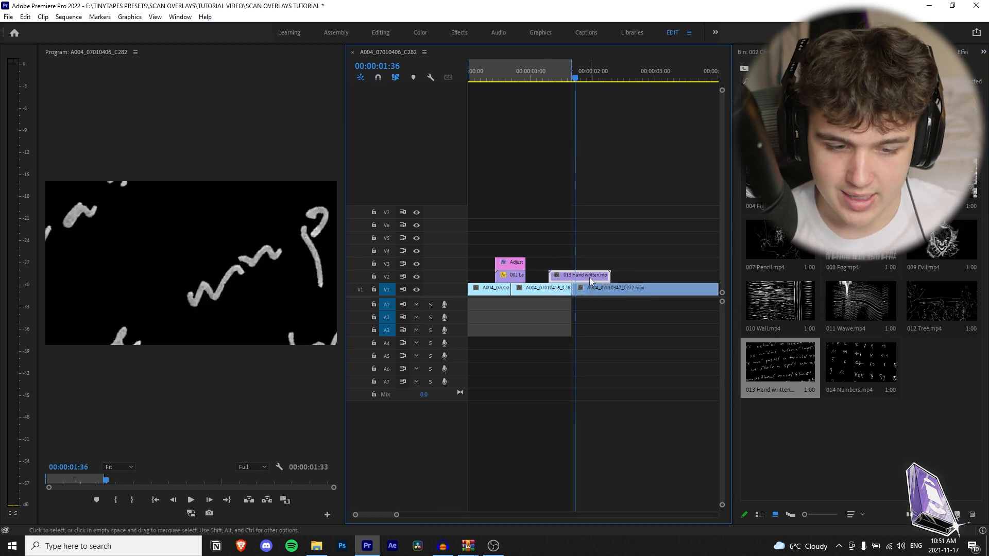
left_click_drag(591, 280, 584, 281)
Set the handwritten overlay's blend mode to Linear Dodge (Add) and check it over the footage.
left_click(983, 51)
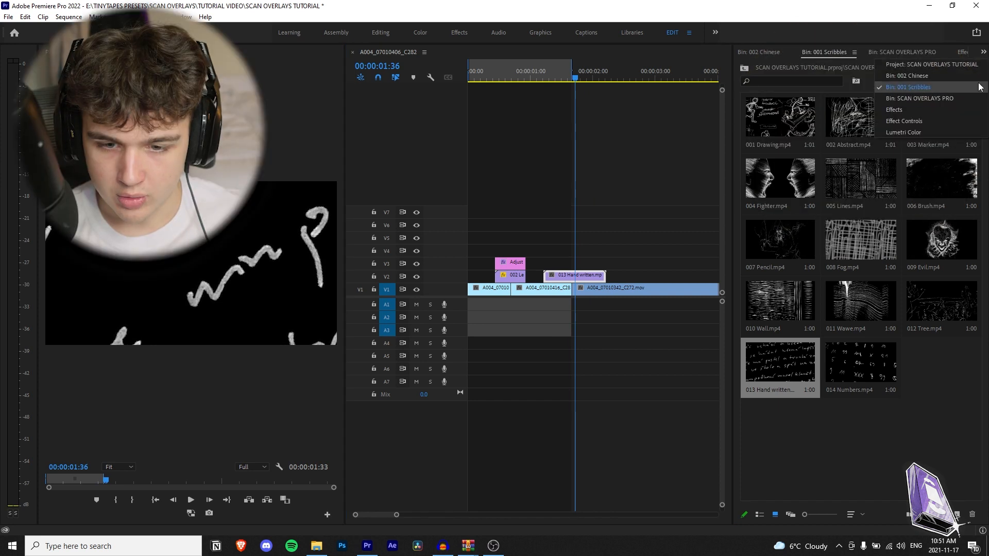
left_click(904, 120)
left_click(868, 213)
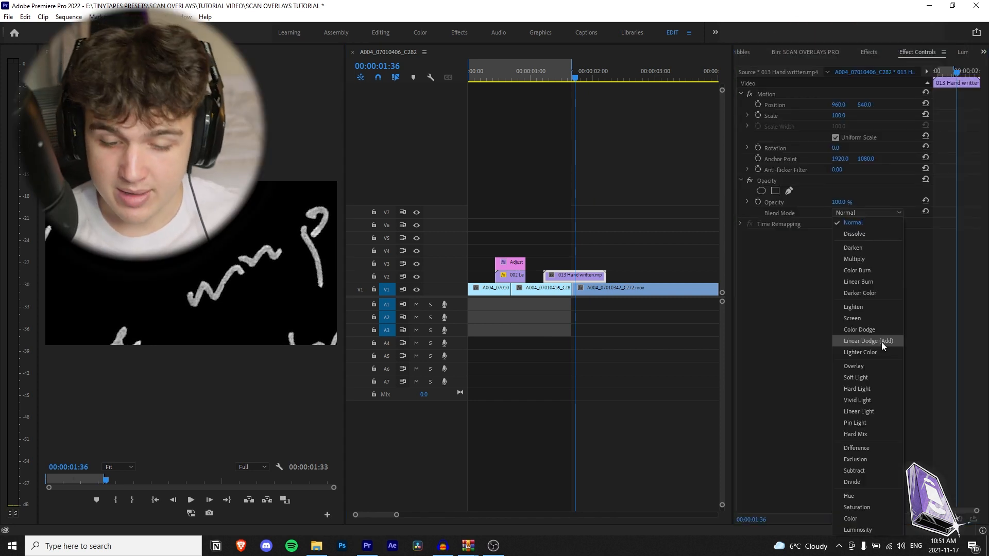
left_click(882, 342)
mouse_move(590, 77)
left_mouse_down()
mouse_move(605, 78)
mouse_move(567, 80)
mouse_move(582, 78)
left_mouse_up()
Try setting the handwritten overlay's scale to 50, check the frame and undo the scaling.
left_click(846, 114)
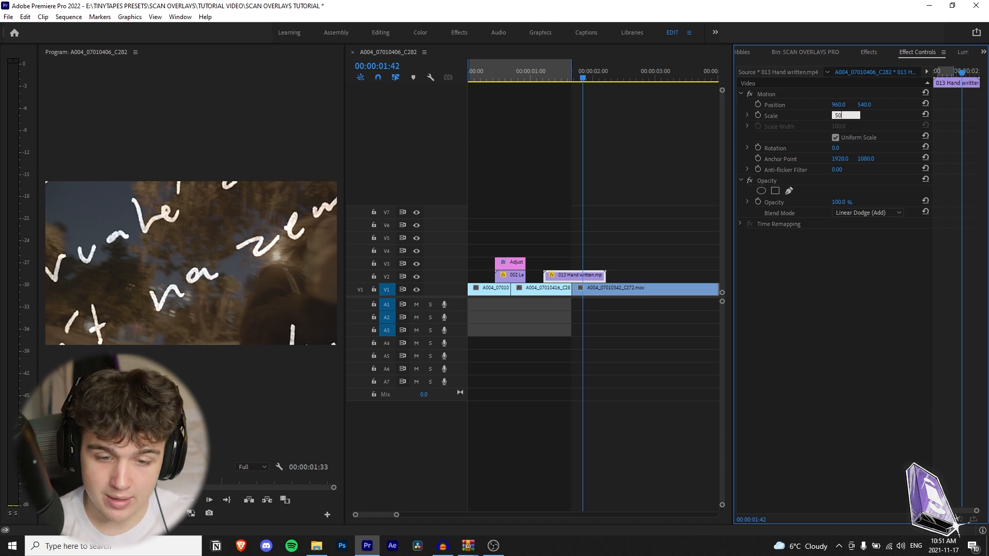
key("Return")
left_click_drag(576, 75, 561, 75)
key("ctrl+z")
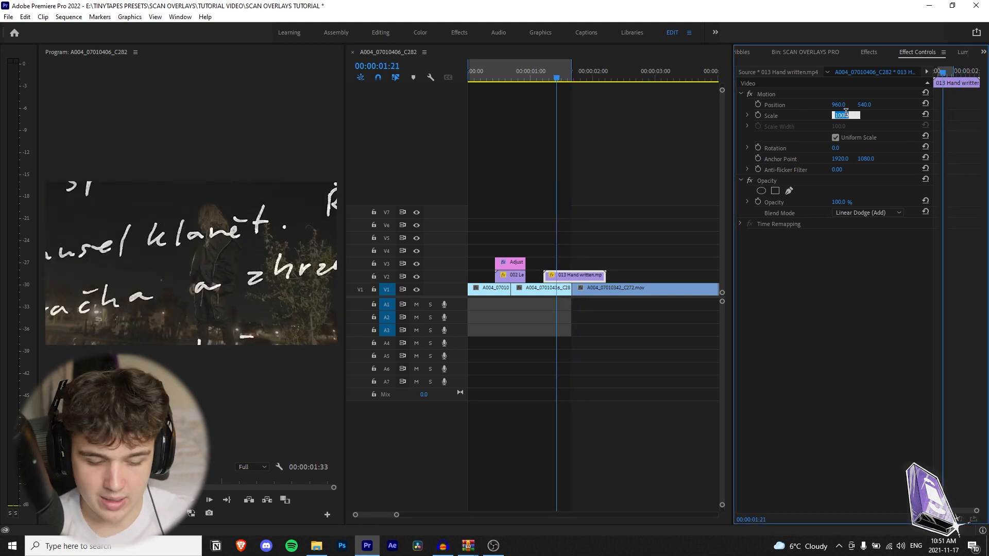
Apply Set to Frame Size to the handwritten overlay clip and preview it across the cut.
right_click(579, 277)
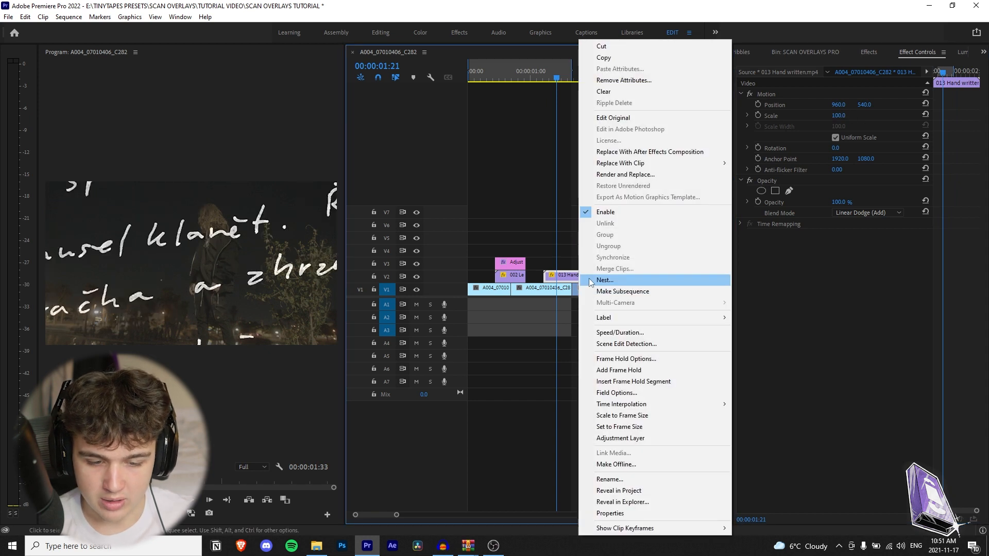
left_click(639, 427)
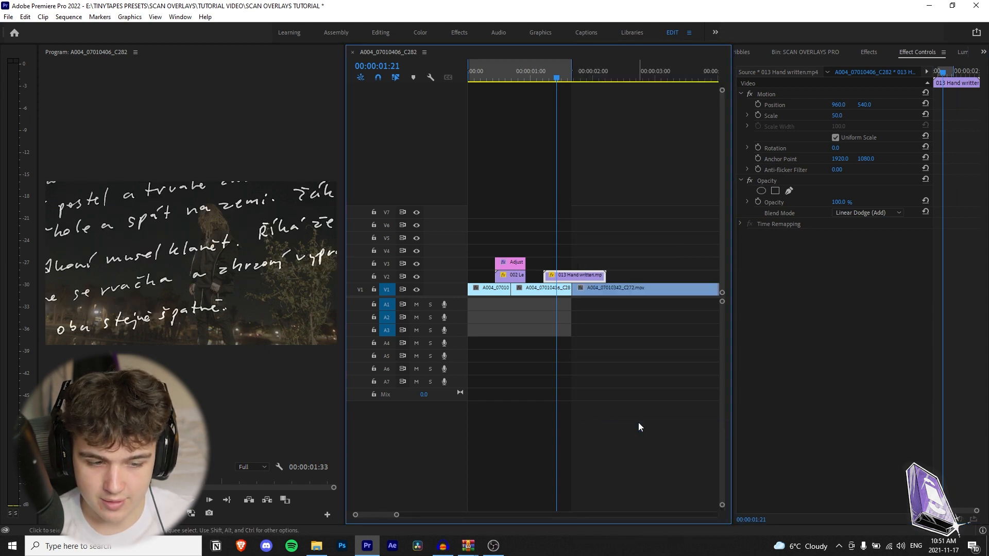
left_click_drag(554, 73, 535, 87)
left_click(687, 285)
key("space")
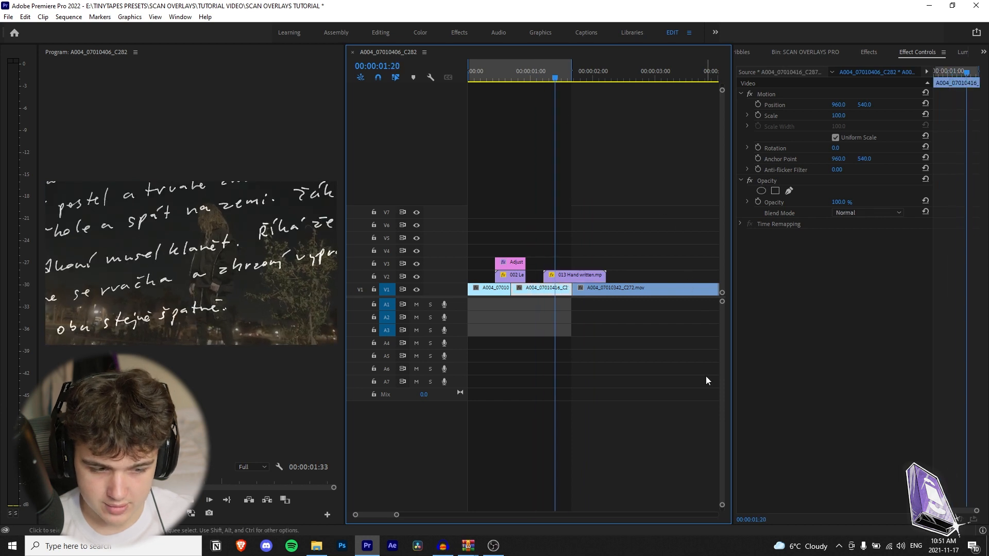
left_click(542, 71)
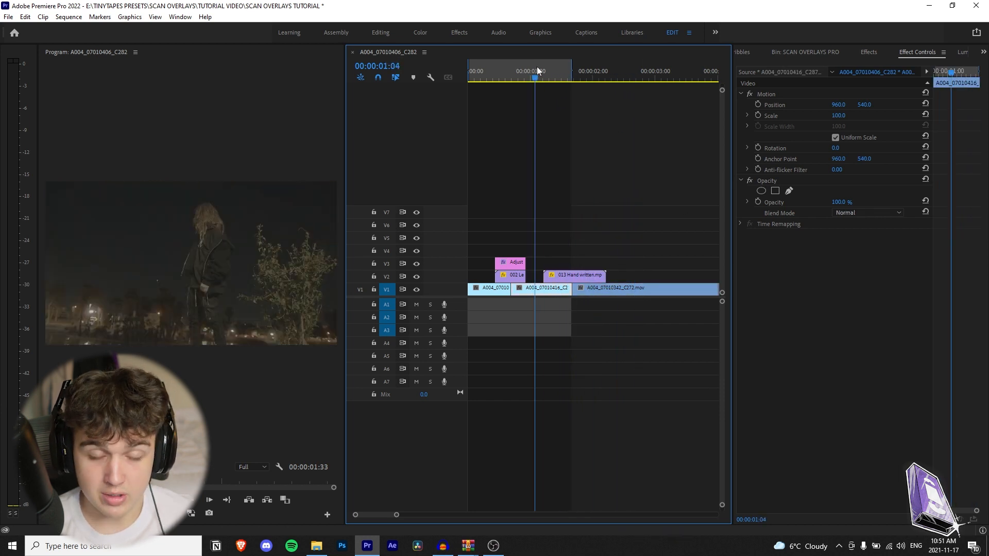
left_click(537, 71)
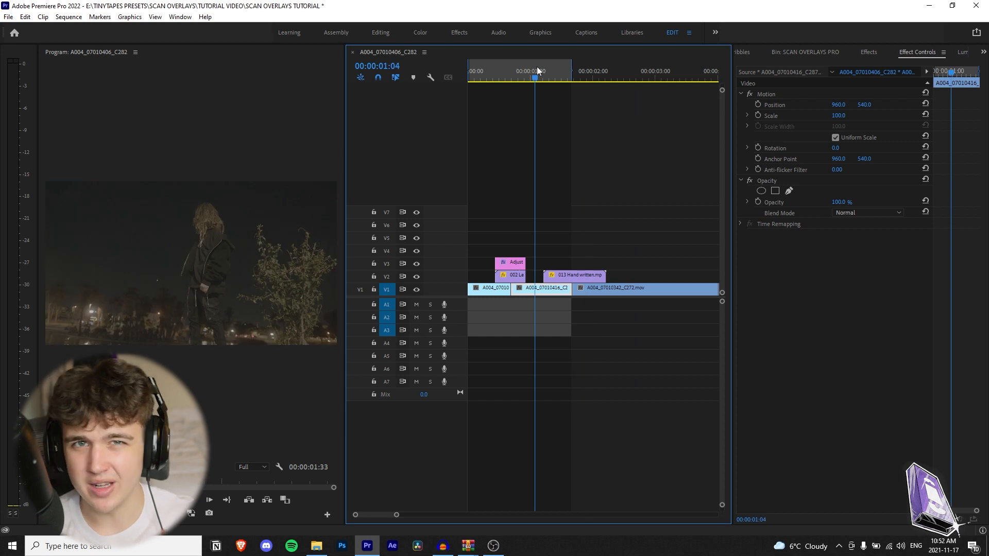
Save the project with the resized handwritten overlay in the sequence.
key("ctrl+s")
scroll(529, 167, "up", 2)
left_click(542, 64)
key("ctrl+s")
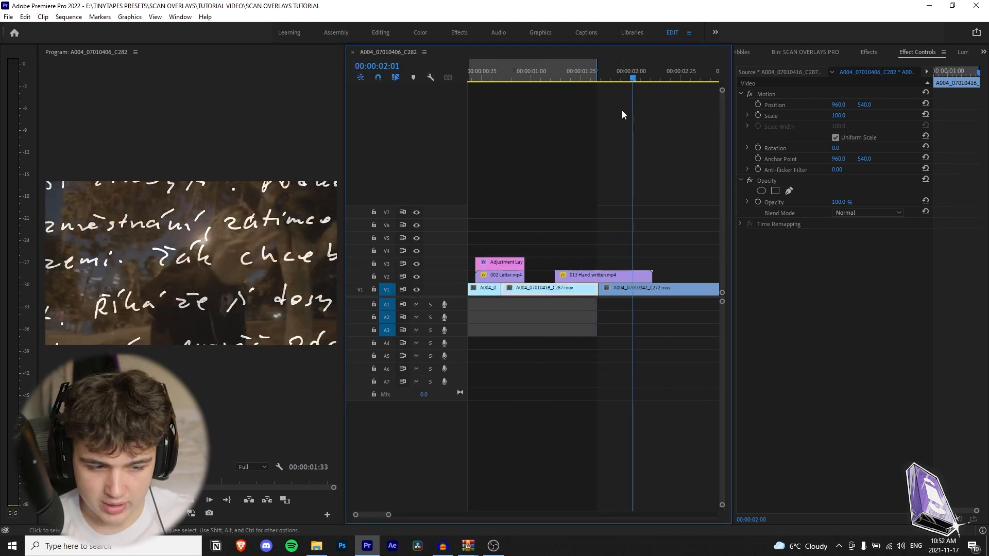
Set the handwritten overlay clip's speed to 150% and center the shortened clip over the cut.
right_click(627, 278)
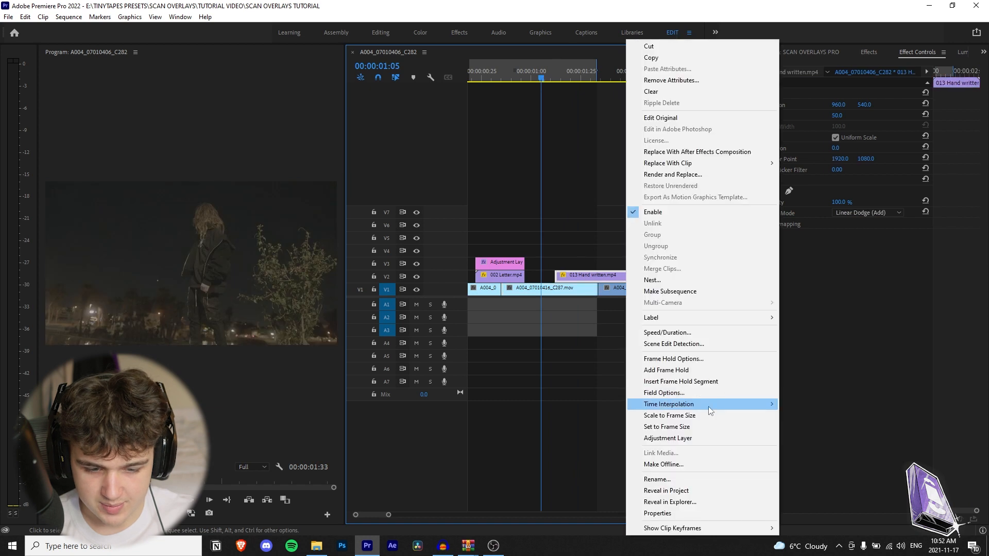
left_click(682, 333)
type("150")
key("Return")
left_click(545, 69)
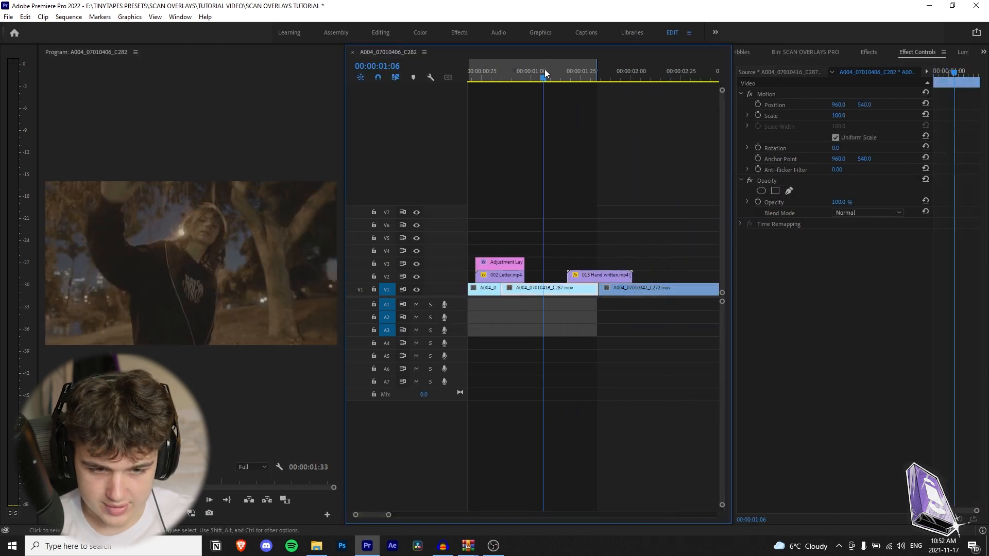
Trim the handwritten overlay clip so it sits evenly across the cut, and save the project.
key("space")
left_click(545, 69)
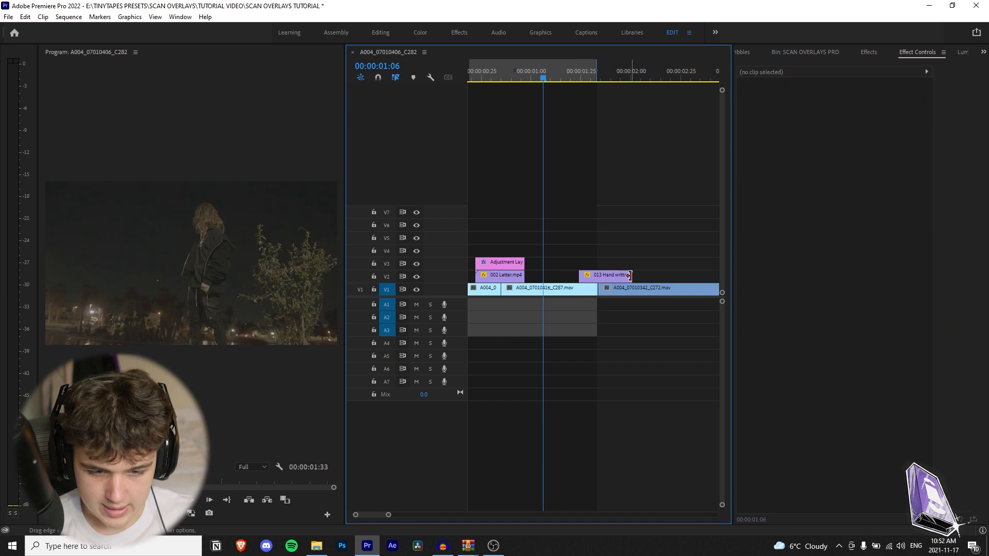
mouse_move(632, 277)
left_mouse_down()
mouse_move(629, 288)
mouse_move(620, 276)
left_mouse_up()
key("space")
left_click(550, 78)
key("ctrl+s")
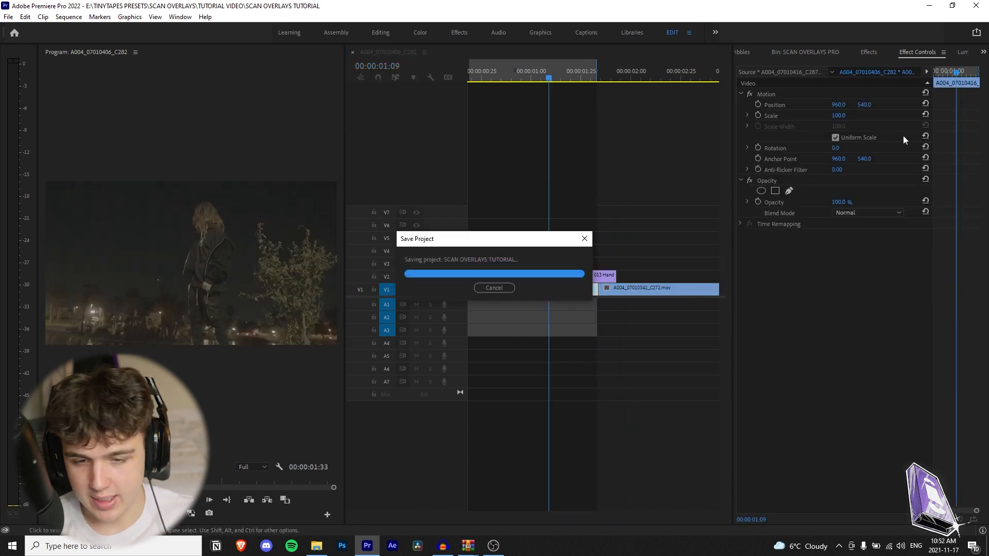
left_click(564, 77)
key("space")
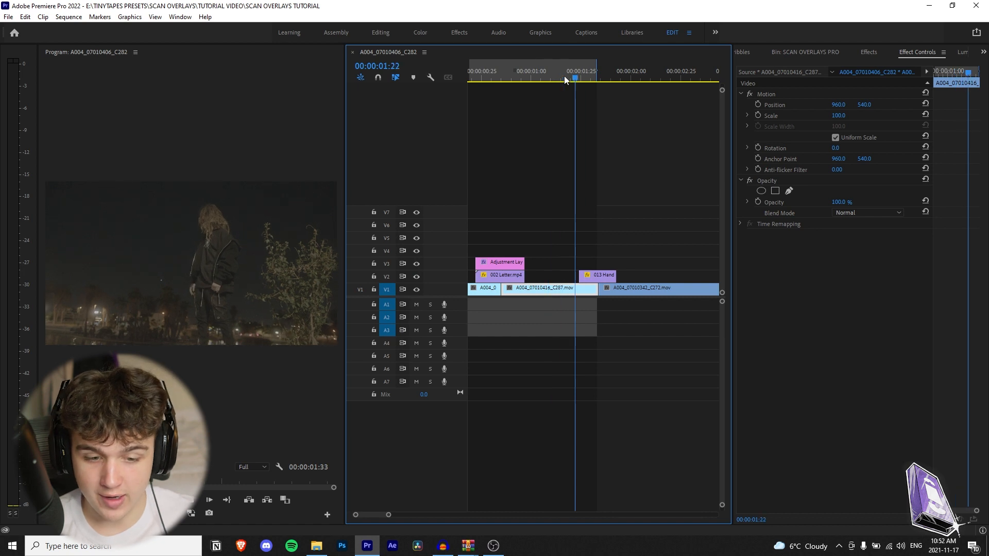
left_click(564, 76)
Create a 1920 x 1080, 50 fps adjustment layer and place it on V3 above the handwritten overlay, cut to the overlay's length.
left_click(984, 52)
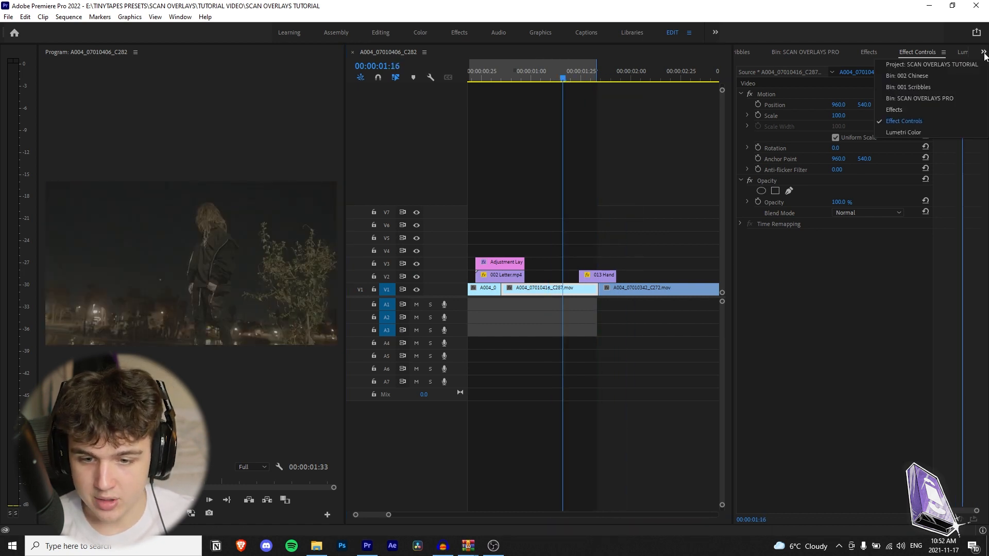
left_click(975, 66)
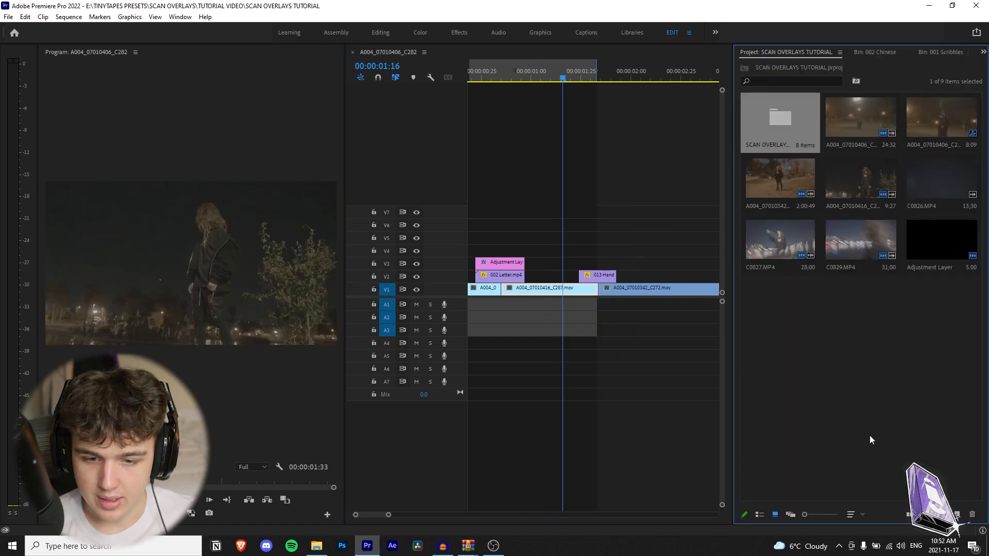
right_click(816, 368)
mouse_move(865, 211)
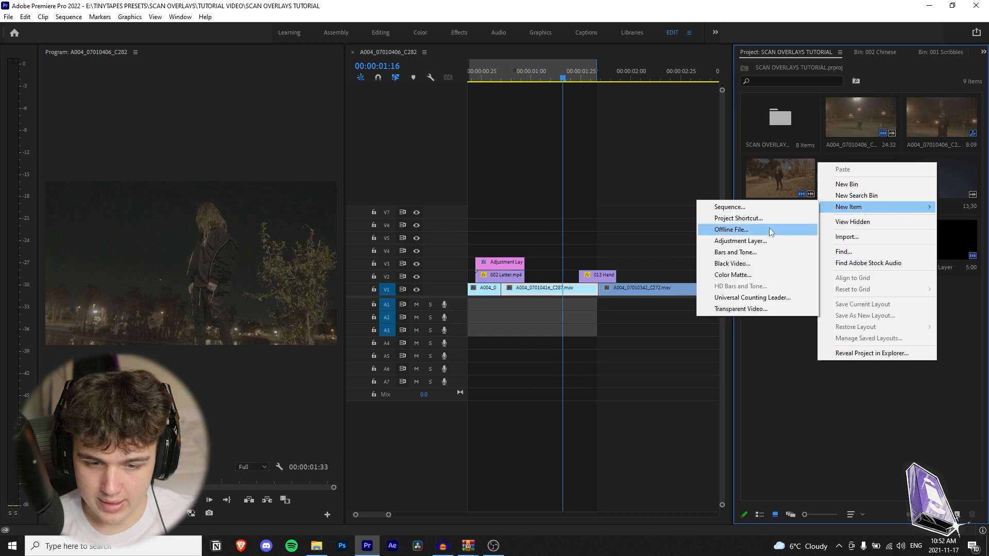
left_click(758, 241)
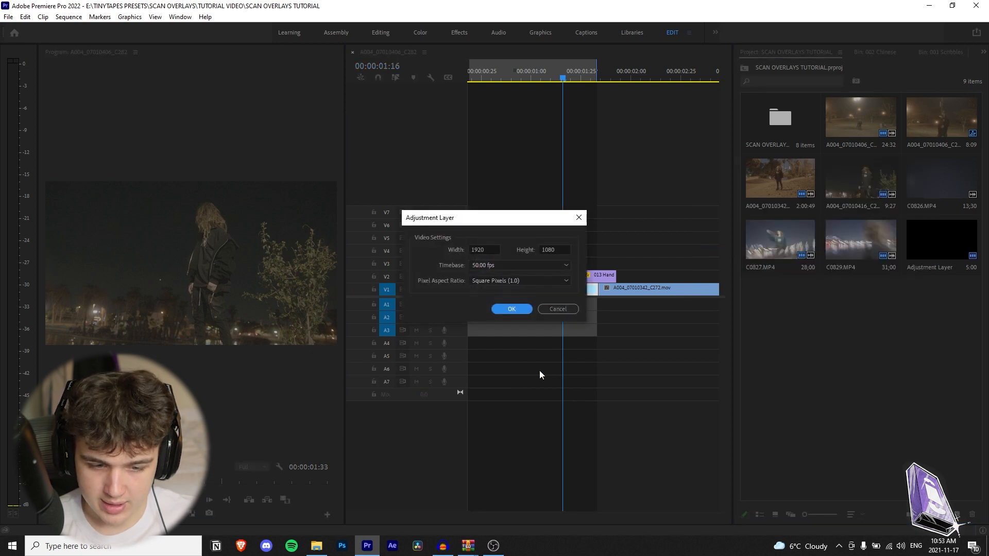
left_click(513, 308)
left_click_drag(792, 315, 617, 267)
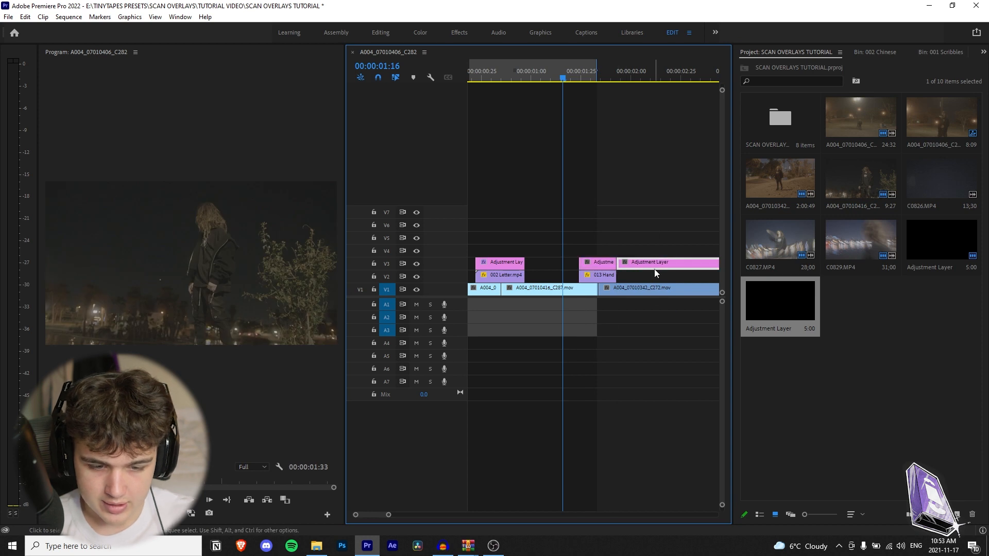
left_click(568, 77)
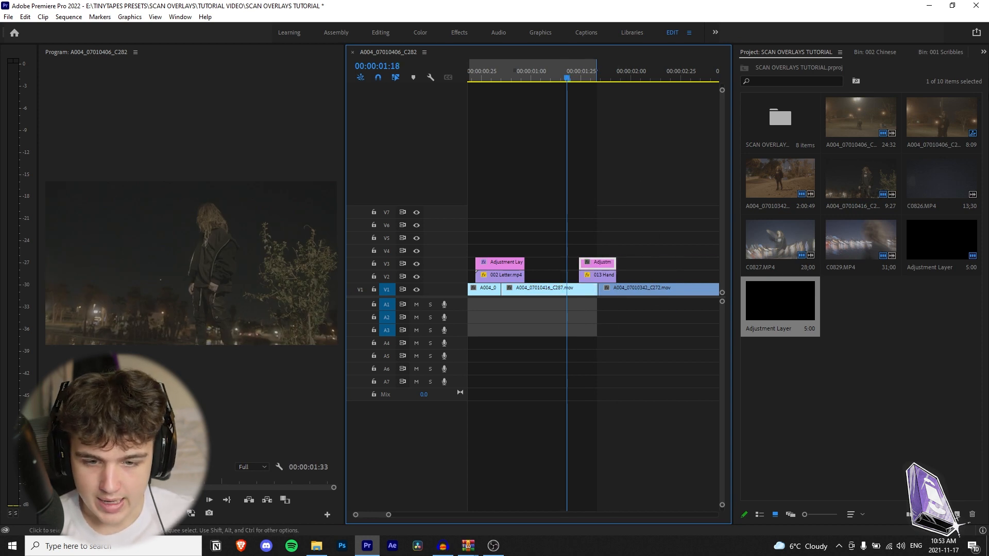
Find the Transform distort effect and apply it to the adjustment layer above the handwritten overlay.
left_click(978, 54)
left_click(961, 117)
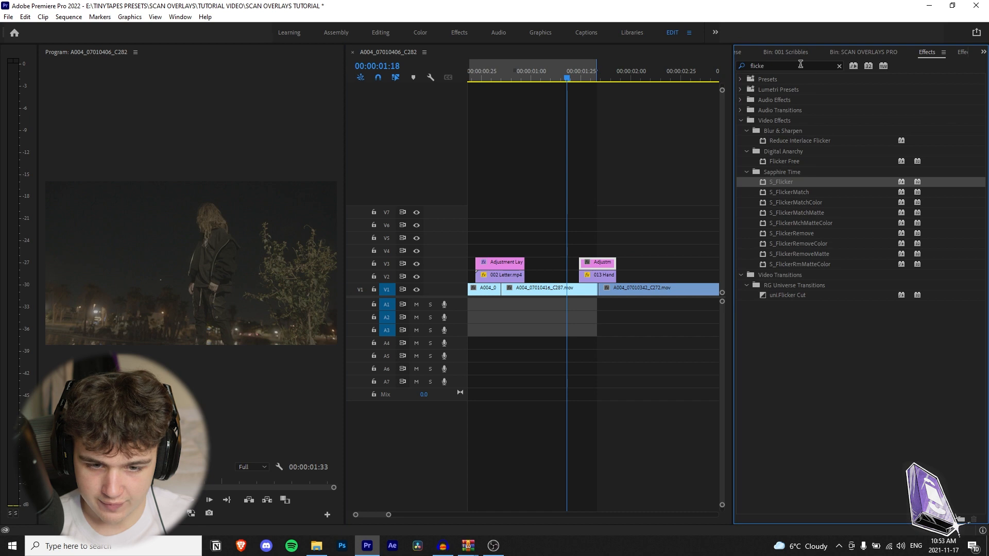
double_click(778, 65)
type("transform")
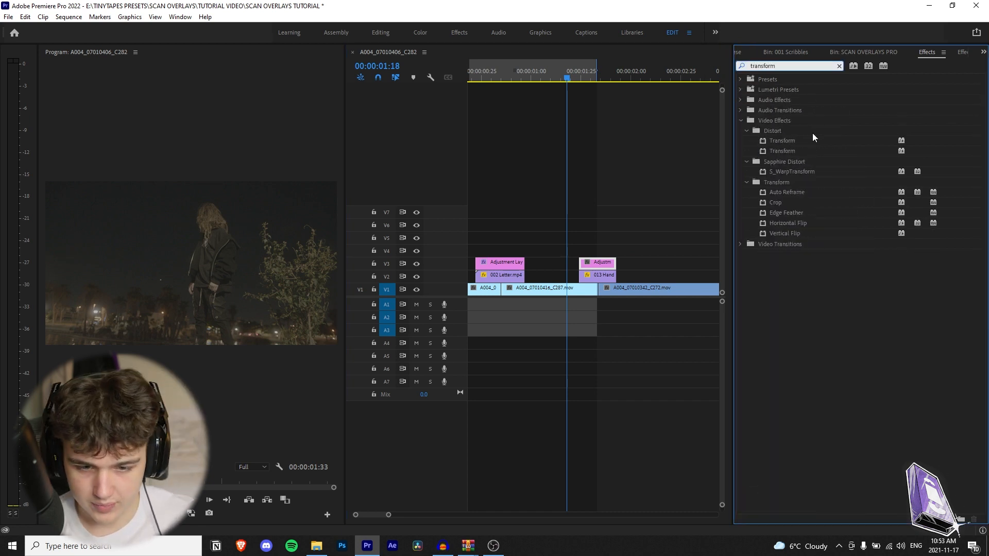
left_click(814, 153)
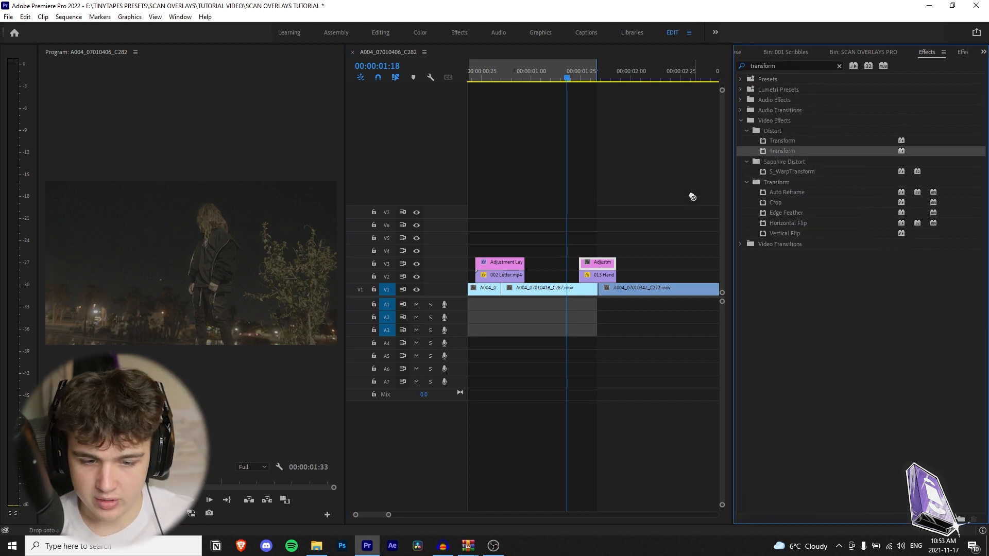
Start Transform scale and rotation keyframes at the adjustment layer's first frame and set the effect's shutter angle to 360.
left_click(967, 54)
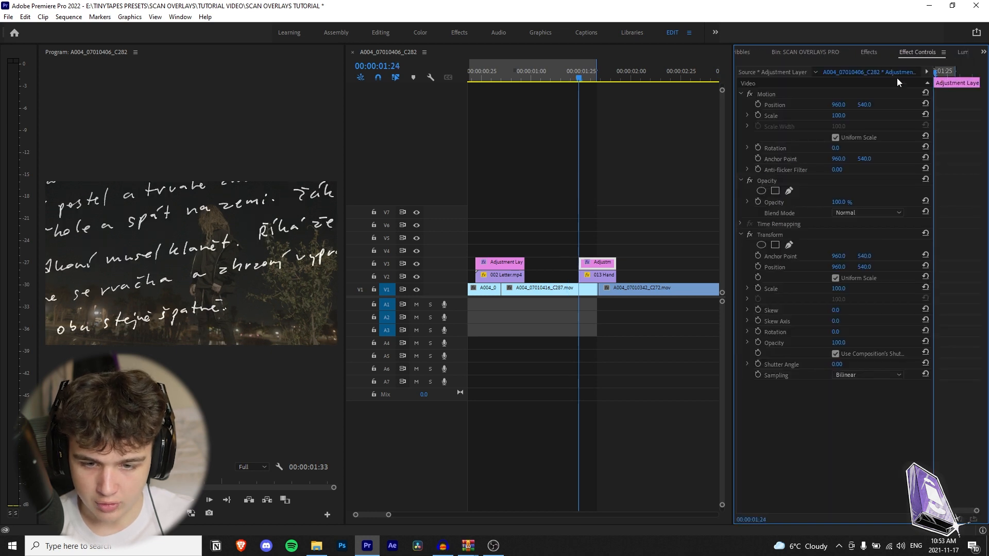
left_click(759, 289)
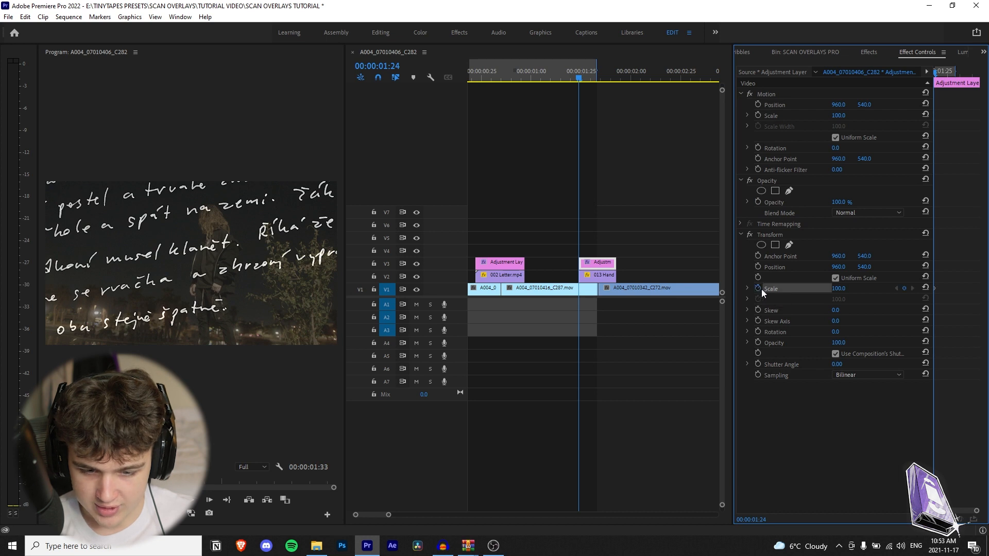
left_click(759, 332)
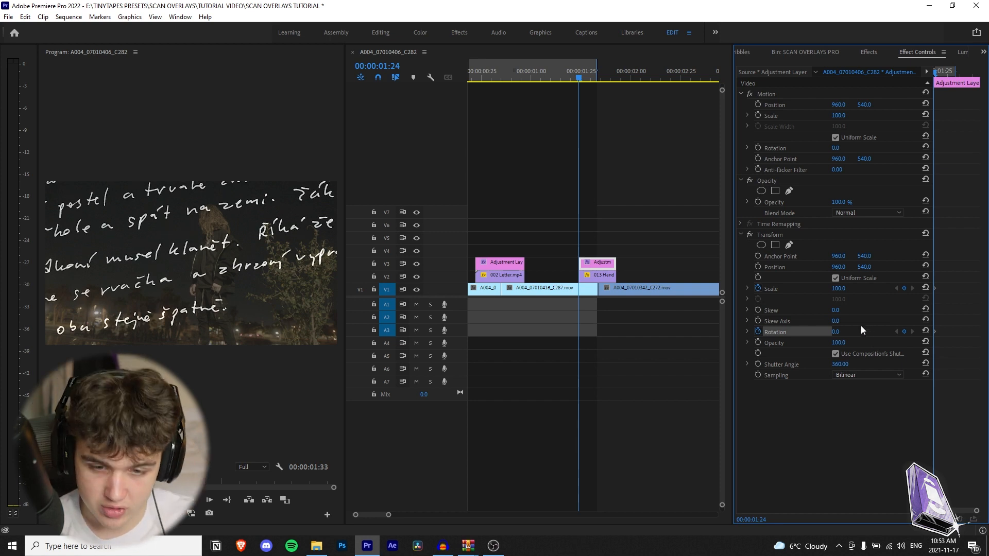
Keyframe the Transform scale at 300 on the cut between the two video clips.
left_click_drag(589, 78, 600, 79)
left_click(842, 343)
left_click(846, 288)
key("Return")
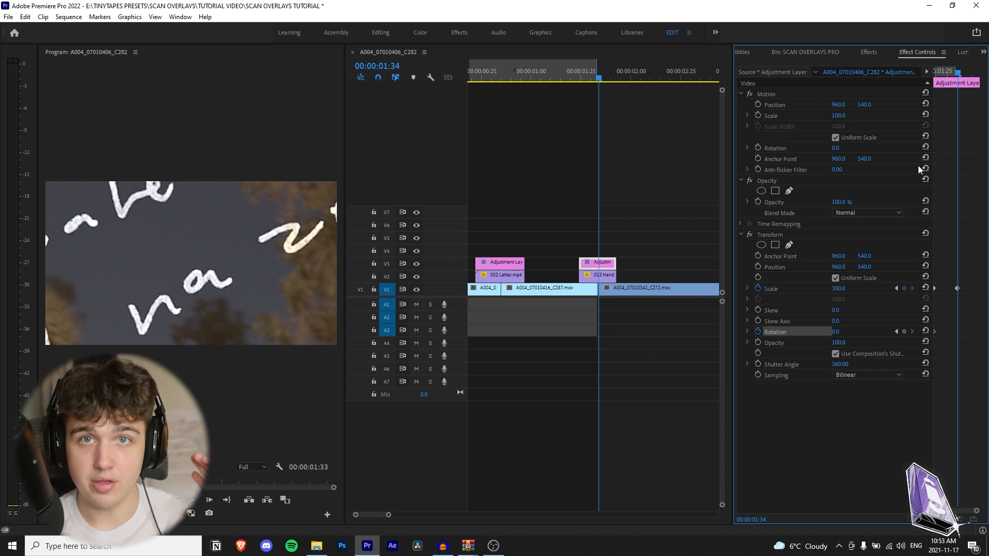
Add a Transform scale keyframe of 100 at the end of the adjustment layer and scrub through the zoom.
left_click(972, 72)
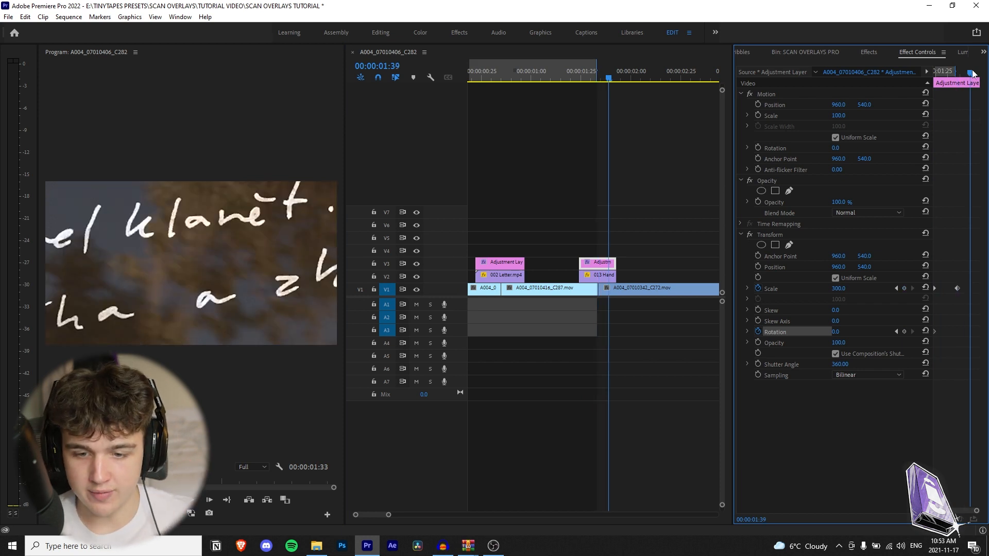
left_click(925, 287)
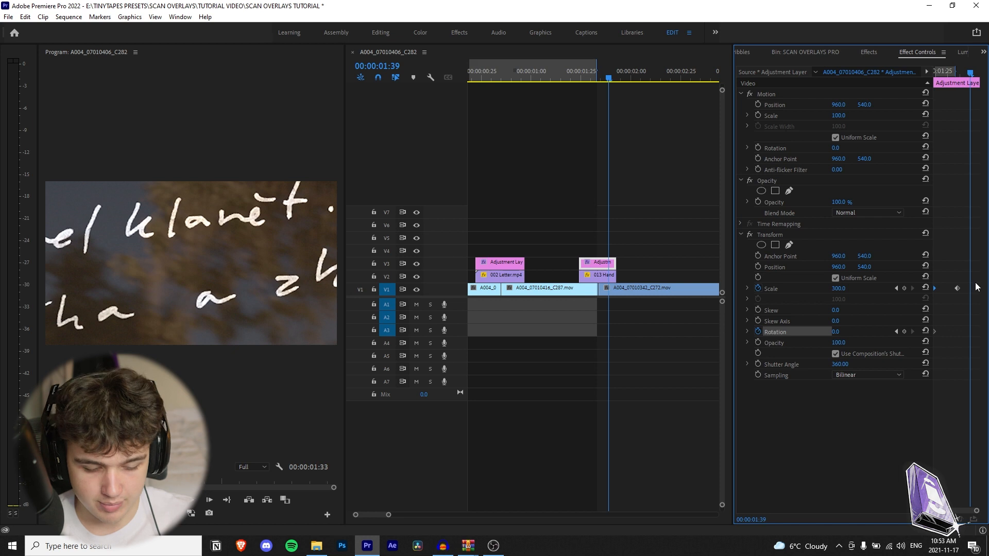
left_click_drag(970, 292, 981, 293)
left_click_drag(946, 77, 936, 79)
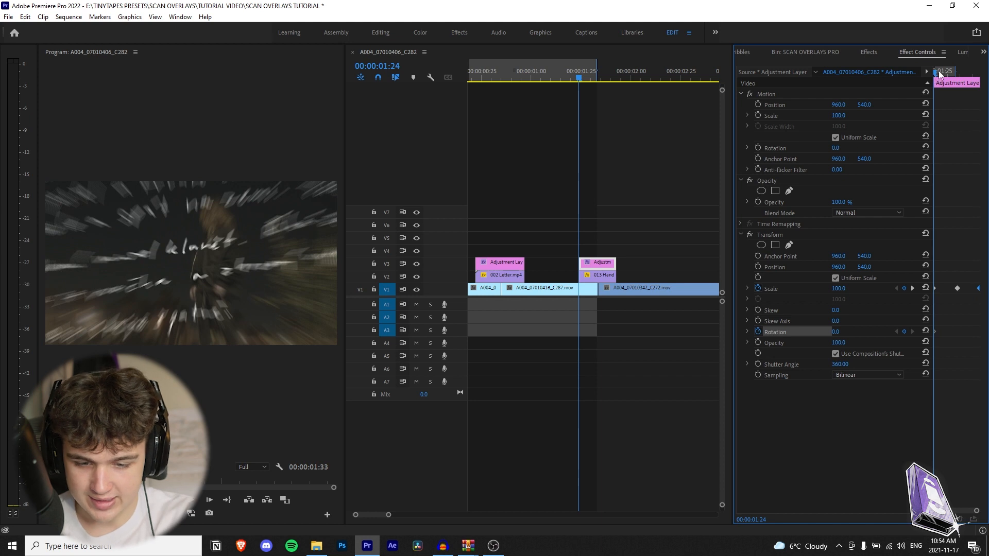
left_click_drag(940, 75, 961, 78)
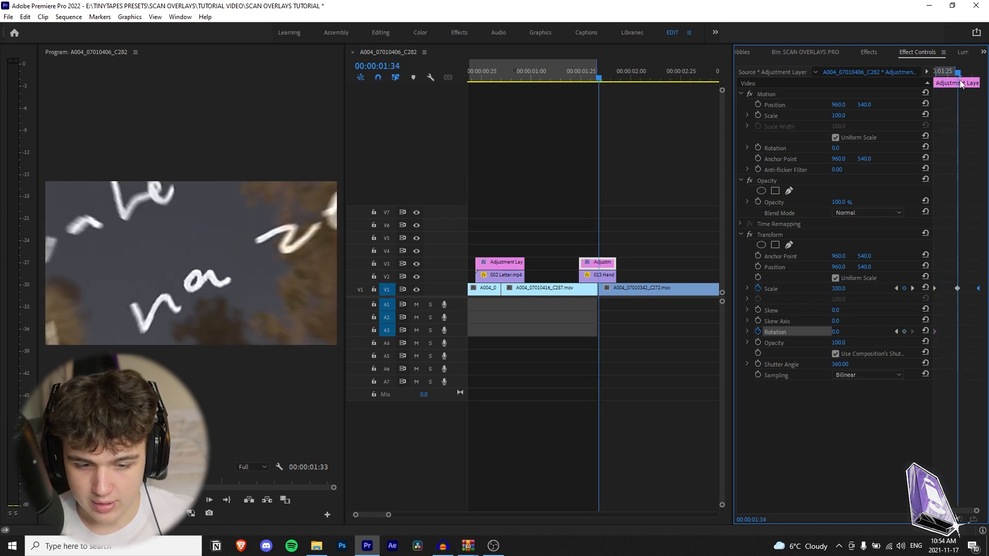
left_click_drag(962, 76, 978, 77)
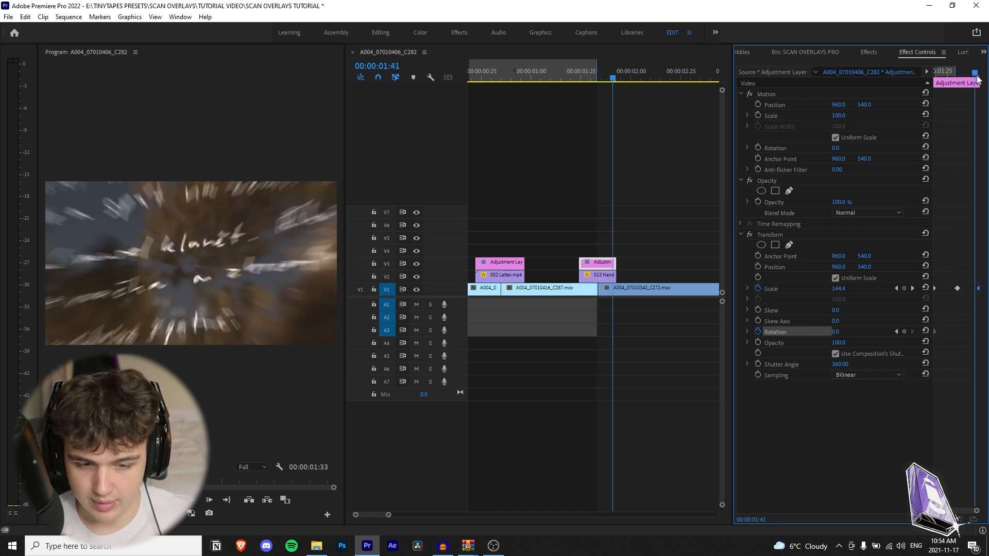
Play the handwritten overlay transition several times to examine the zoom across the cut.
left_click(564, 72)
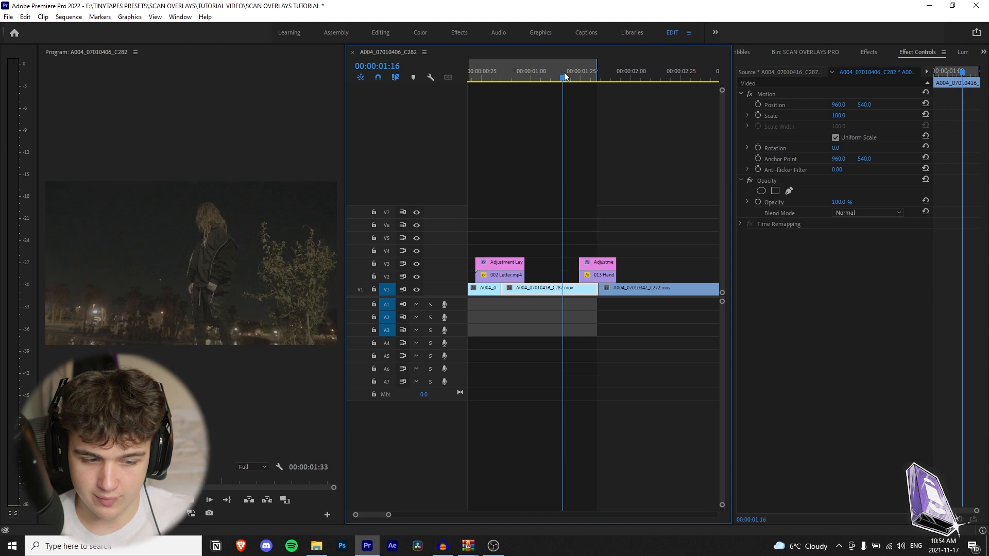
key("space")
left_click(564, 72)
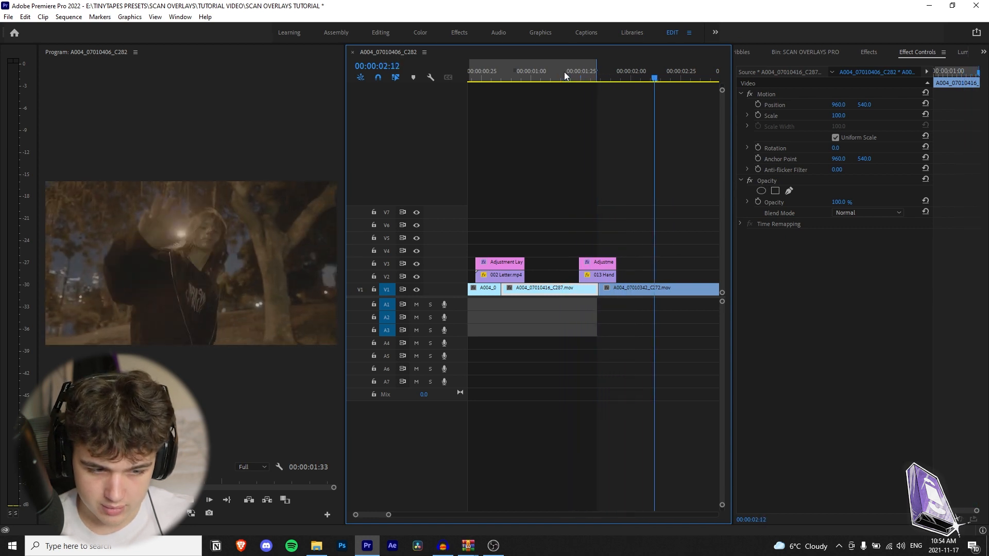
left_click(564, 72)
key("space")
left_click(564, 72)
key("space")
left_click(564, 72)
key("space")
left_click_drag(564, 72, 573, 100)
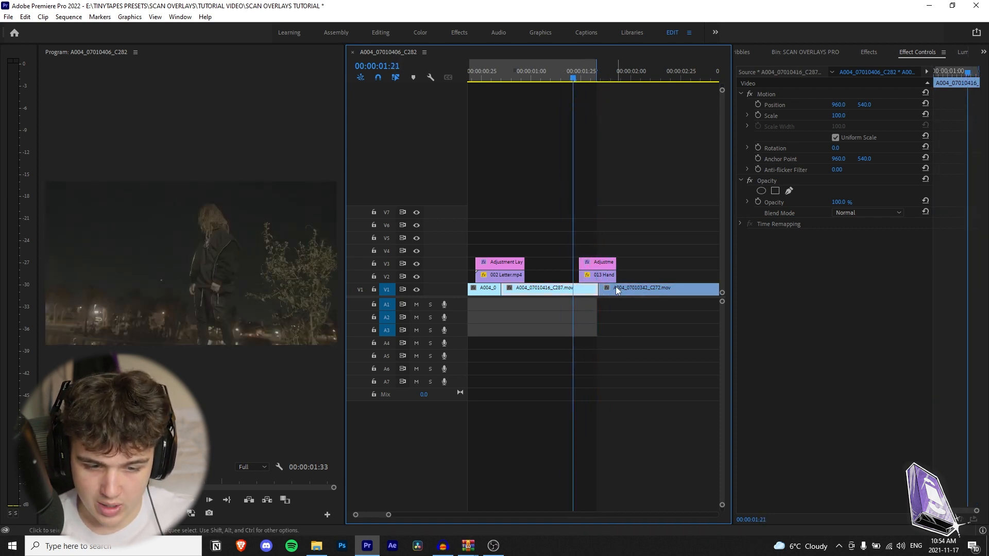
Try the handwritten overlay on V4 above the adjustment layer, preview it, and return the overlay to V2.
left_click_drag(606, 281, 609, 256)
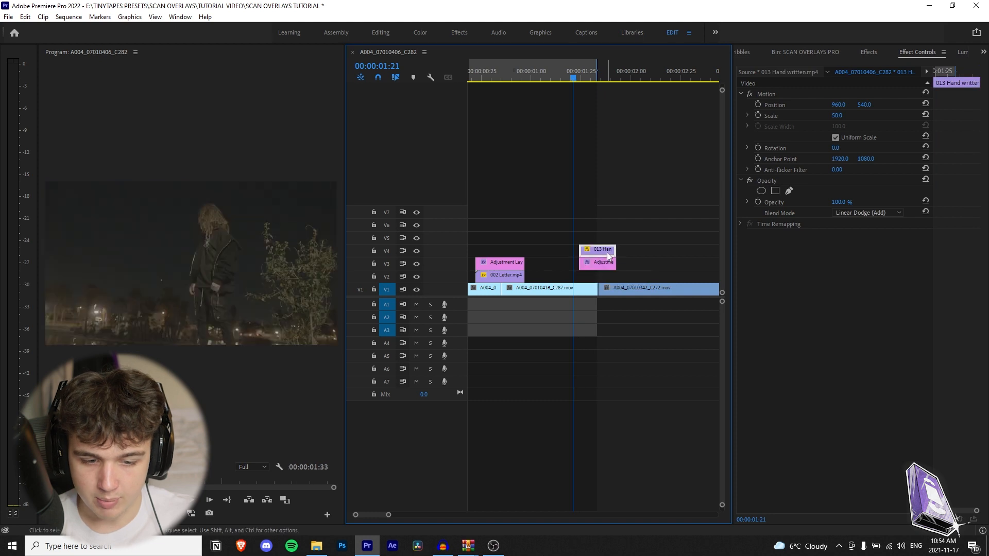
key("space")
left_click(573, 66)
left_click(573, 67)
key("space")
left_click(560, 69)
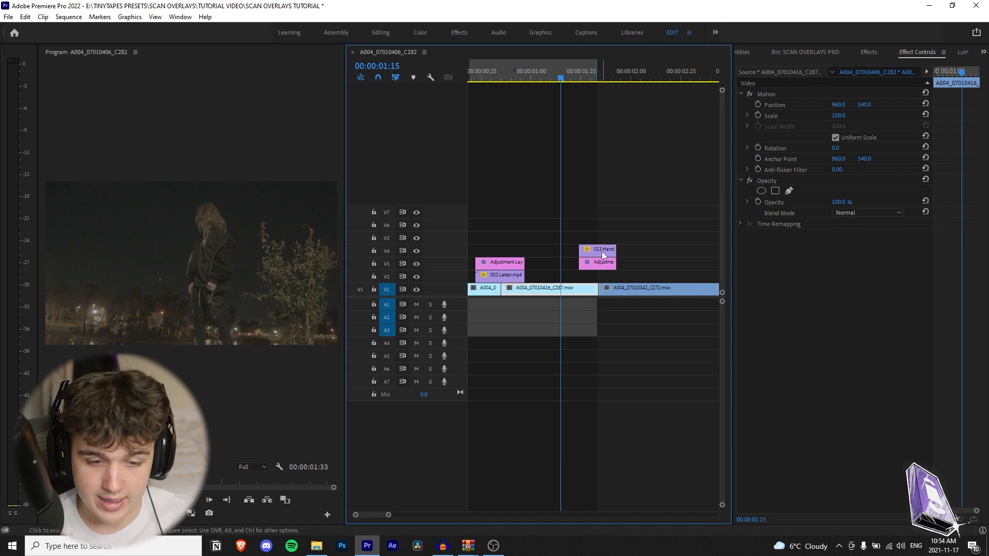
left_click_drag(601, 252, 601, 276)
key("space")
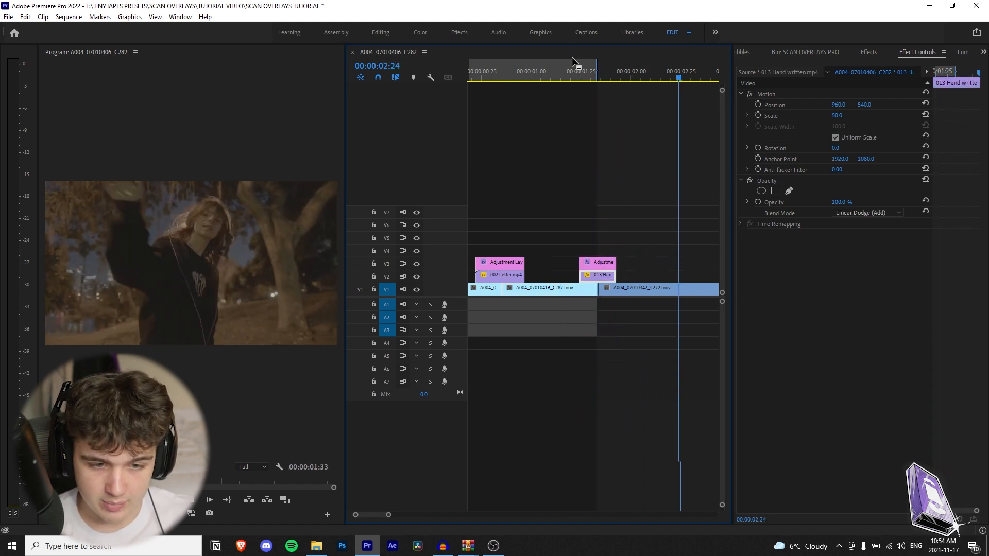
left_click(570, 64)
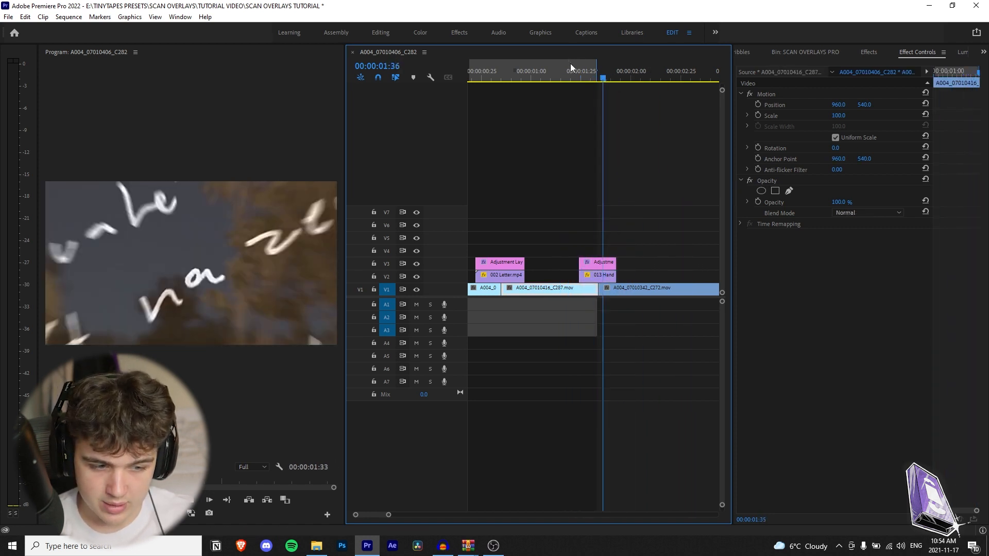
Show the whole sequence and play through the cut between A004_07010342_C272.mov and C0829.MP4.
key("backslash")
left_click(632, 77)
left_click_drag(631, 77, 611, 76)
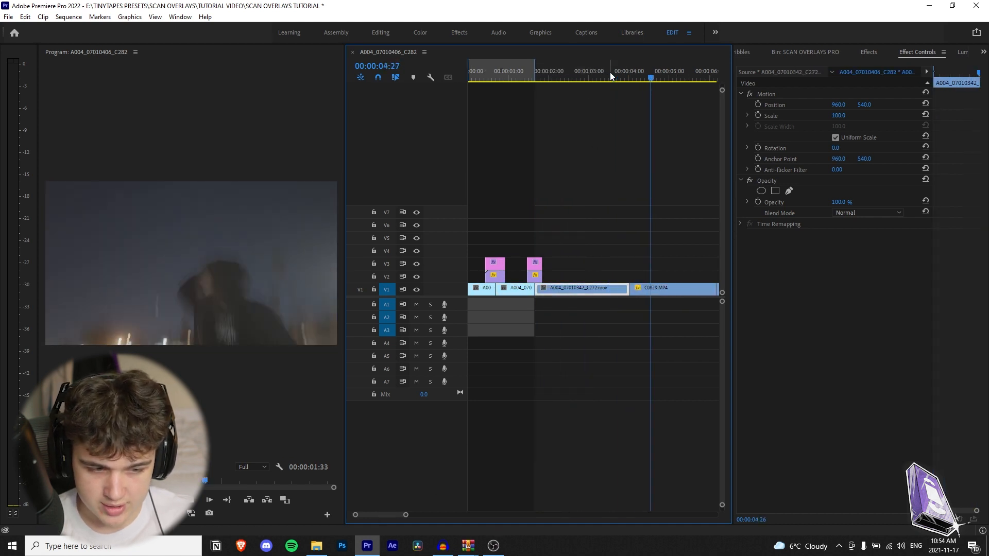
left_click(611, 77)
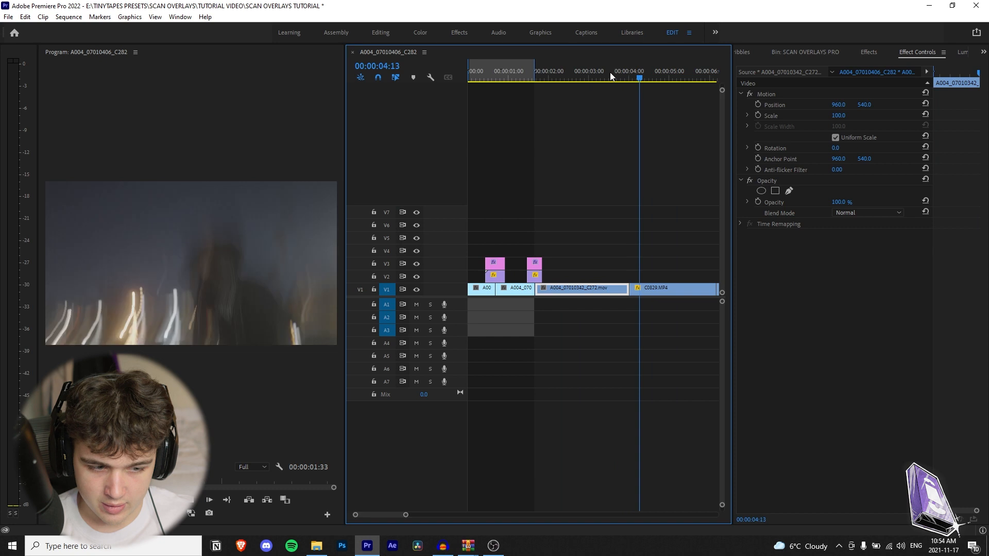
left_click(611, 76)
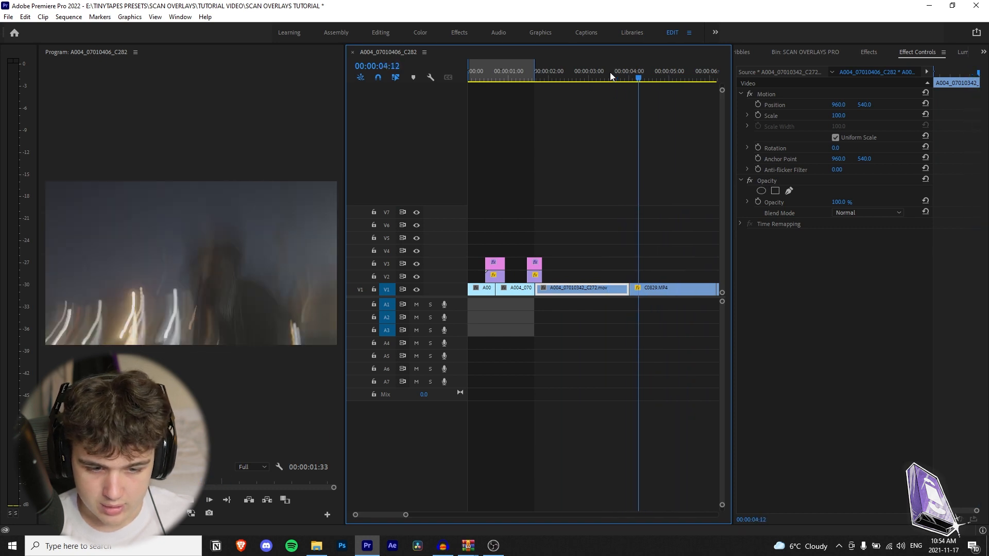
left_click(611, 76)
Place 001 Coding.mp4 from the 004 Technical bin on V2 over the cut to C0829.MP4 and trim its start.
left_click(983, 51)
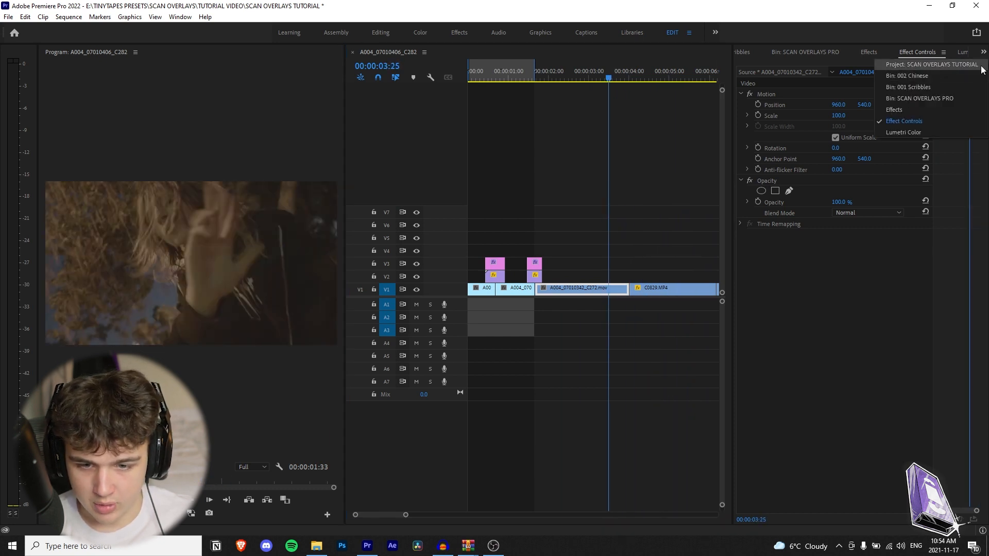
left_click(982, 66)
double_click(791, 118)
double_click(787, 187)
left_click_drag(794, 120, 632, 276)
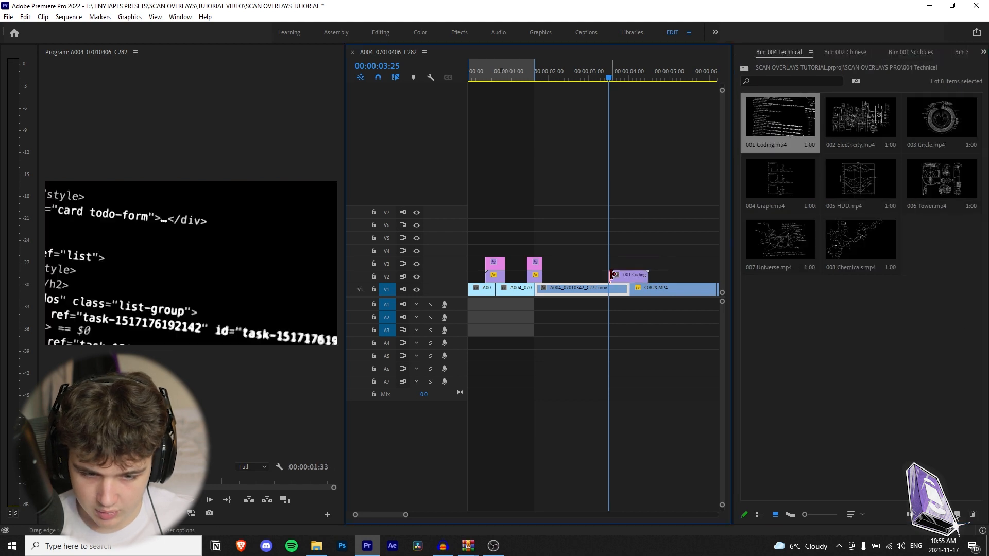
key("space")
key("space")
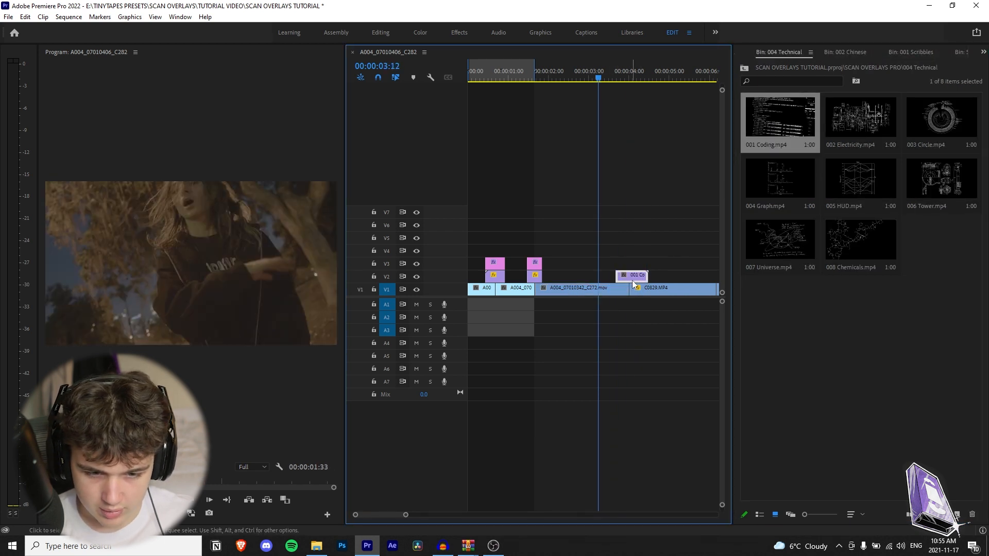
Apply Set to Frame Size to the coding overlay clip and move to its start to check it.
right_click(632, 278)
left_click(731, 415)
mouse_move(608, 77)
left_mouse_down()
mouse_move(651, 78)
mouse_move(615, 78)
left_mouse_up()
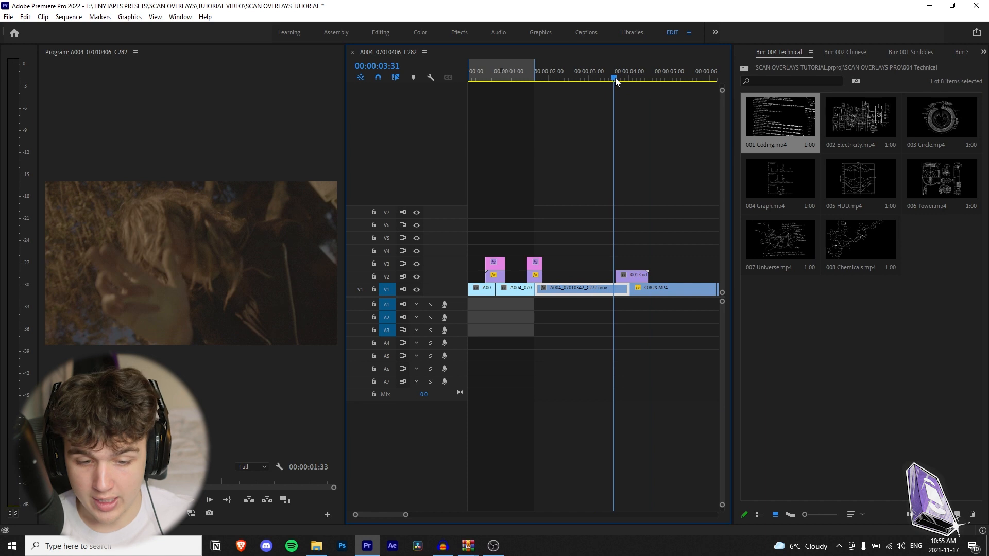
Nudge the coding overlay slightly earlier, set its blend mode to Linear Dodge (Add), and preview it over the cut.
left_click(637, 281)
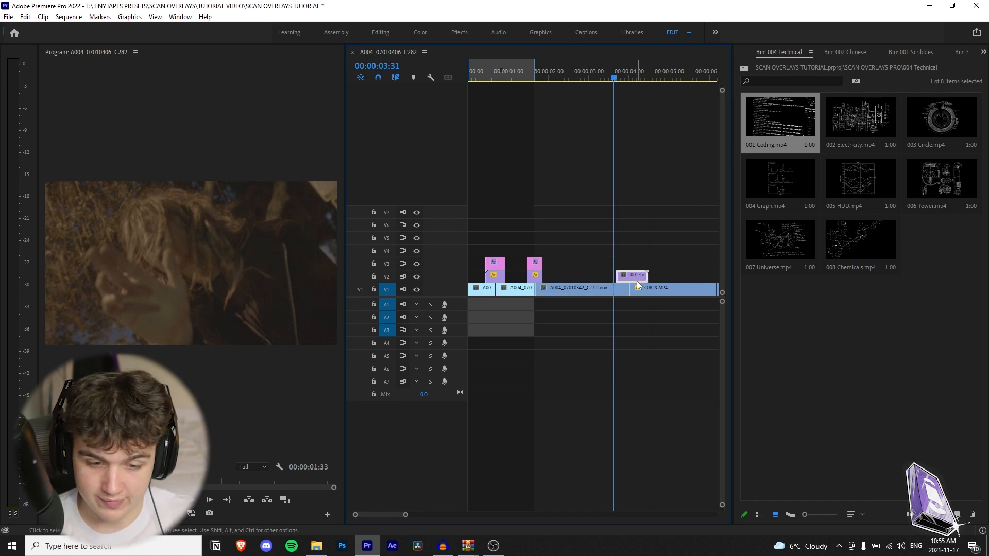
left_click_drag(636, 280, 635, 281)
left_click(984, 52)
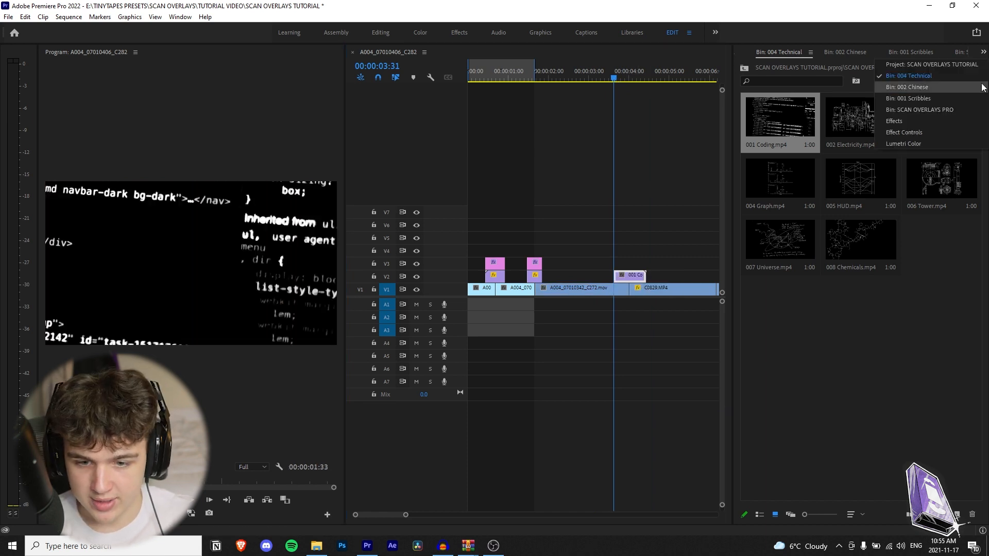
left_click(953, 133)
left_click(862, 213)
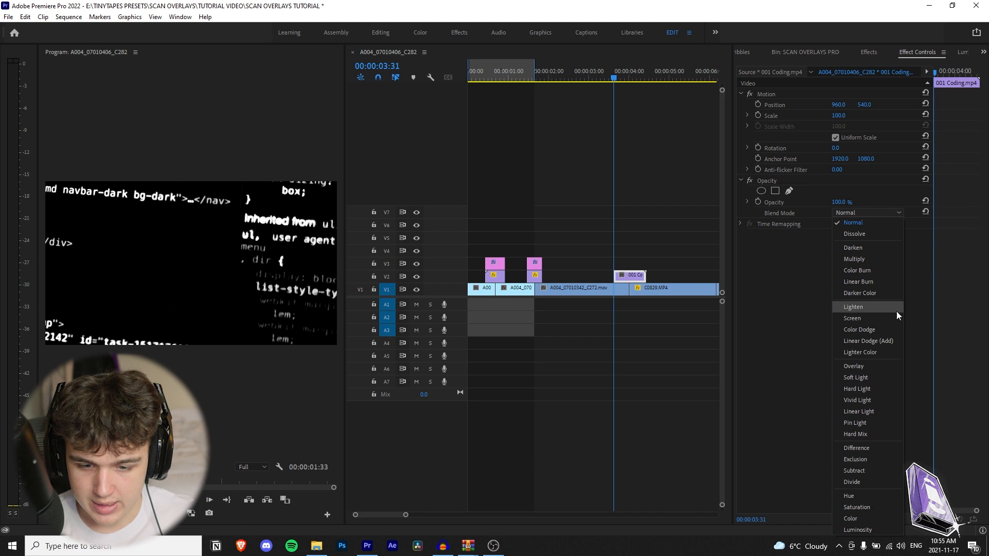
left_click(892, 343)
left_click(607, 67)
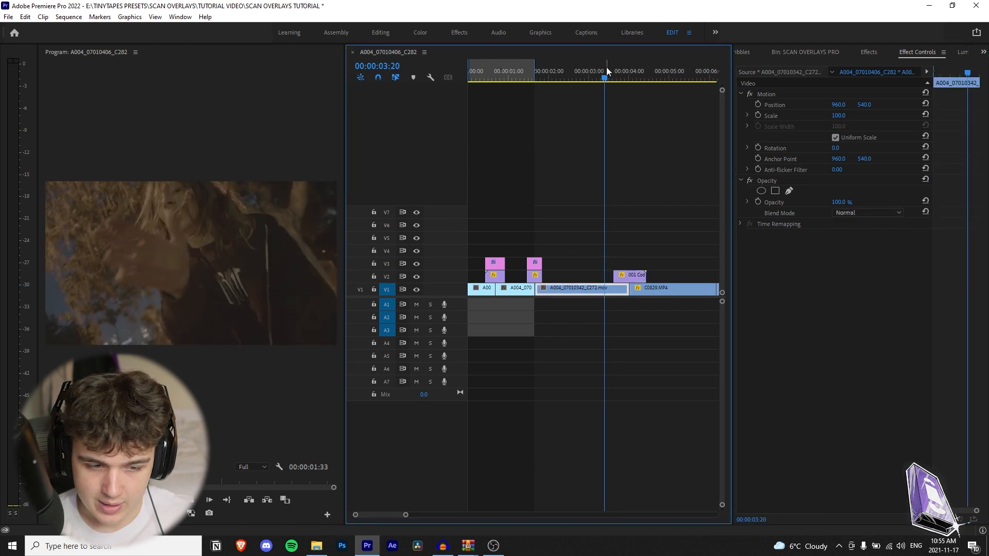
key("space")
left_click(607, 67)
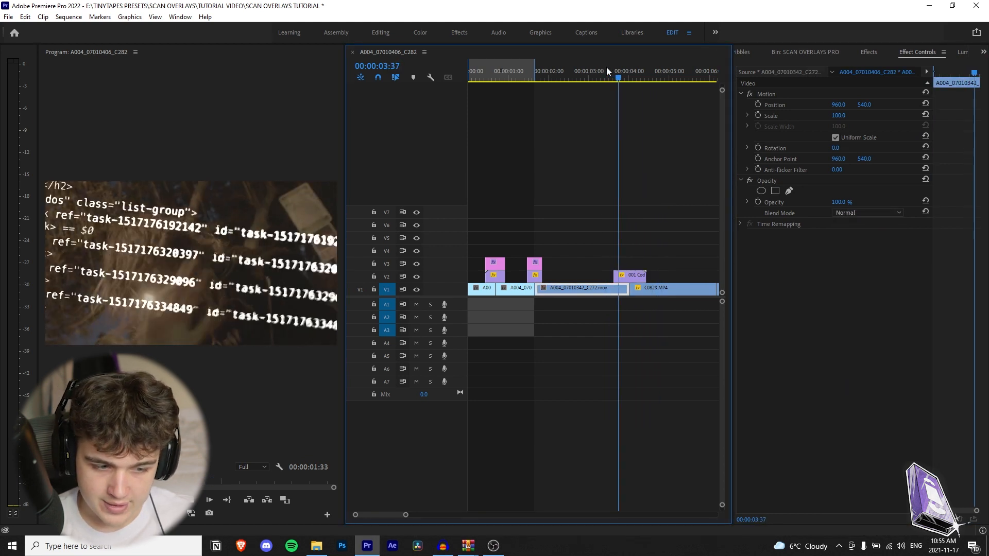
Set the coding overlay's speed to 150% and re-centre the shortened clip over the cut to C0829.MP4.
right_click(639, 280)
left_click(693, 333)
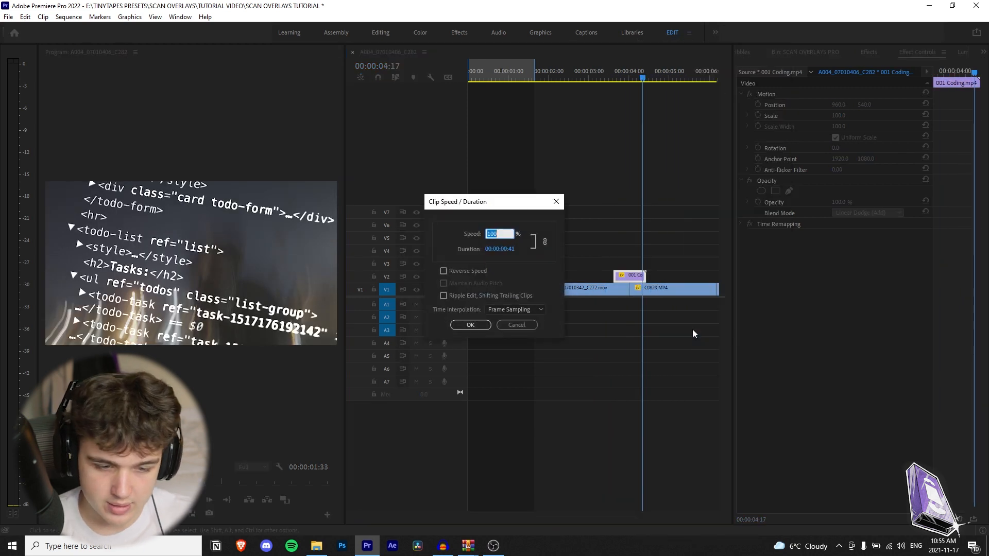
type("150")
key("Return")
left_click_drag(626, 277, 637, 273)
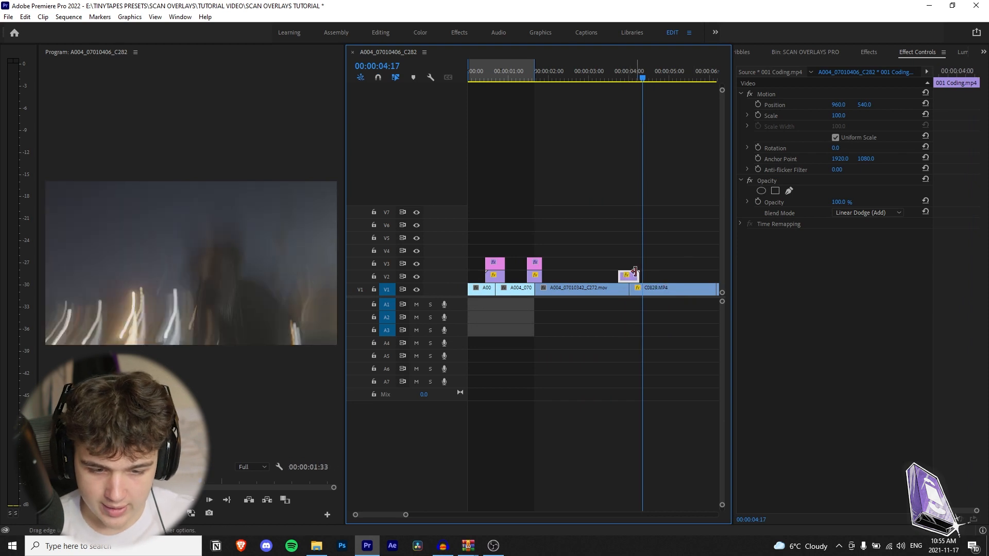
Reverse the speed of the coding overlay clip and play through the cut to check it.
mouse_move(613, 76)
left_mouse_down()
mouse_move(641, 75)
mouse_move(622, 83)
left_mouse_up()
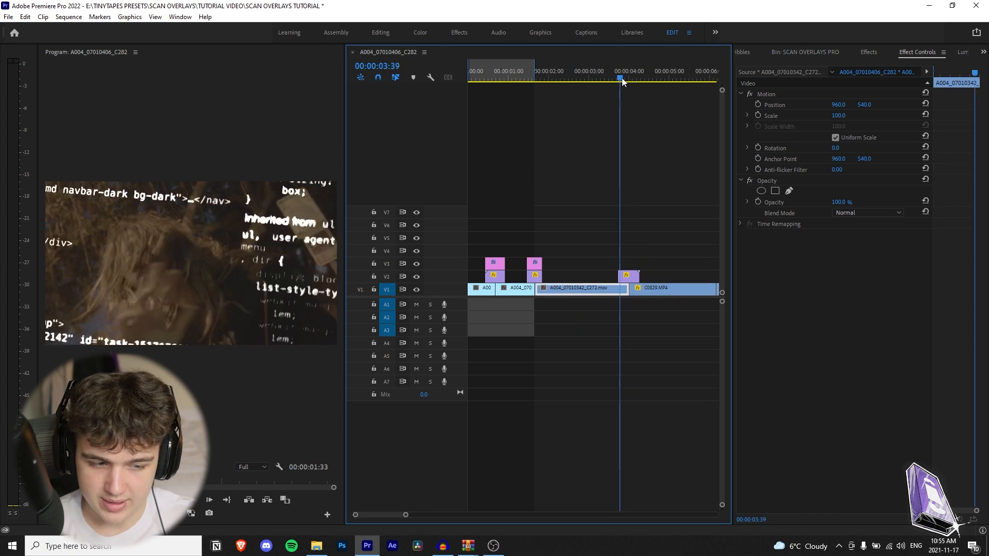
right_click(628, 278)
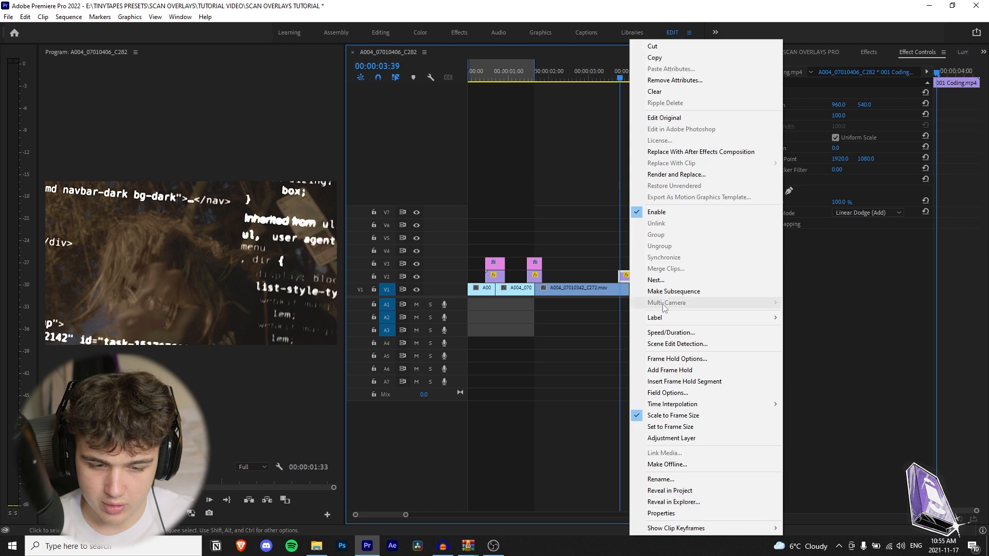
left_click(688, 334)
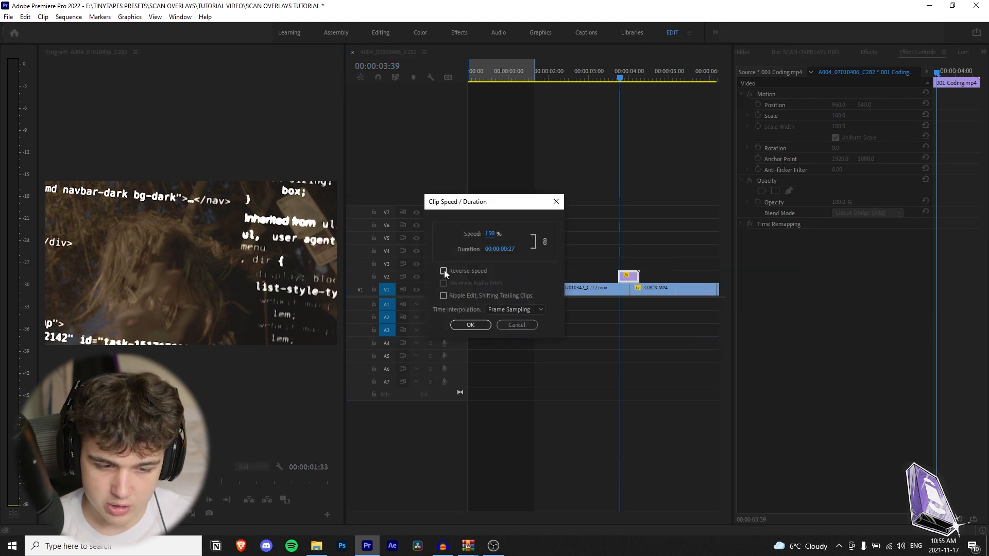
left_click(469, 324)
mouse_move(620, 82)
left_mouse_down()
mouse_move(641, 100)
mouse_move(608, 63)
mouse_move(621, 88)
left_mouse_up()
key("space")
left_click(600, 80)
left_click_drag(537, 268, 627, 268)
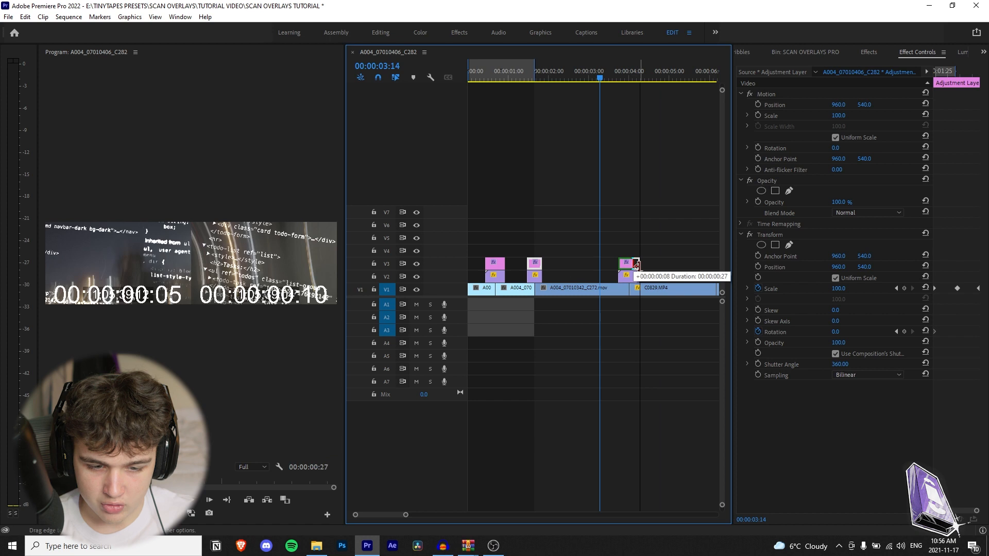
key("Delete")
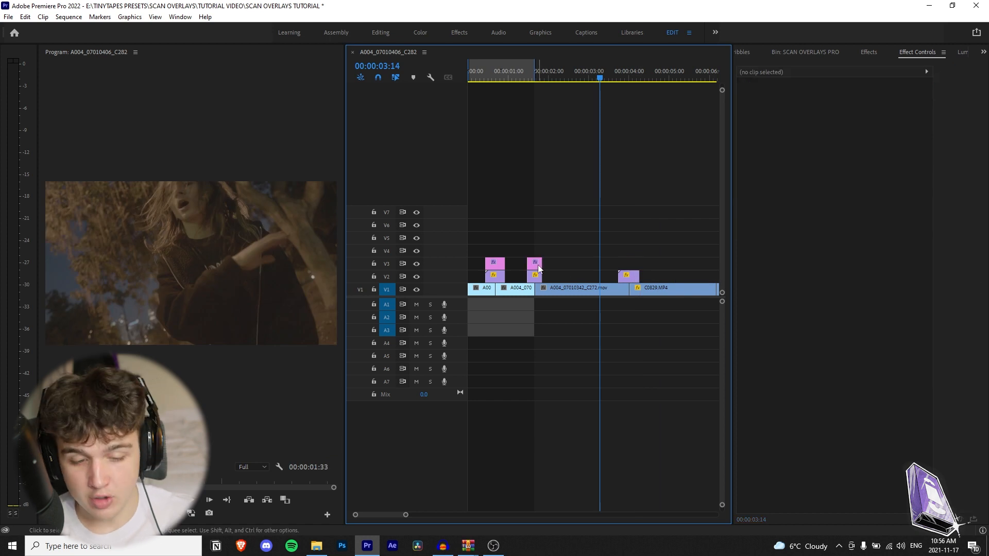
left_click_drag(537, 265, 625, 265)
key("Delete")
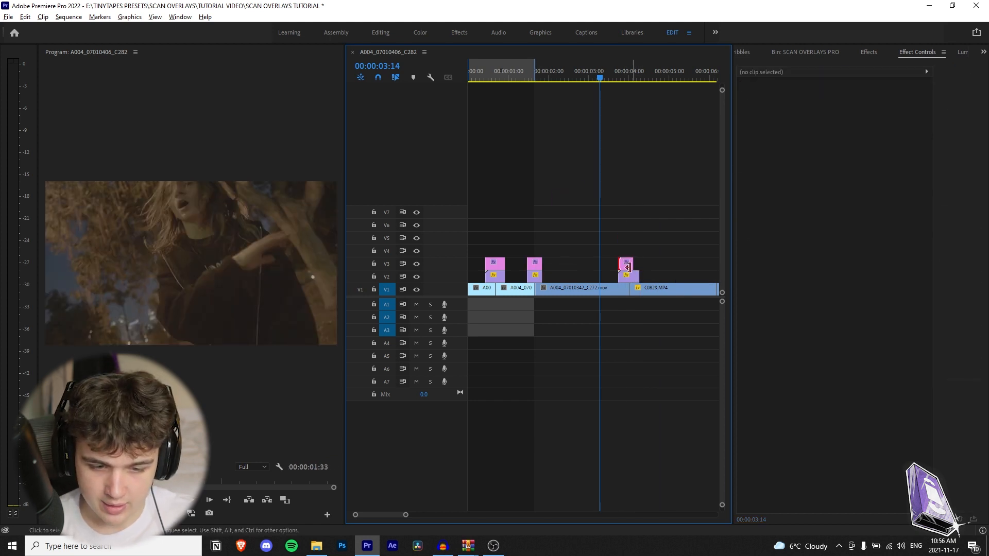
Copy the second adjustment layer onto V3 above the coding overlay, extend it to the overlay's end, and inspect its Transform keyframes.
left_click_drag(537, 263, 626, 269)
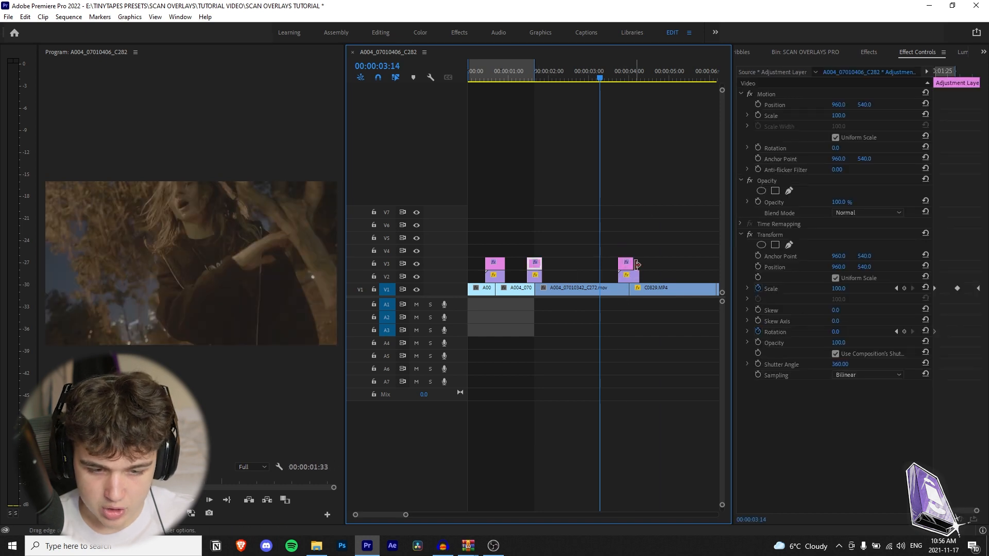
left_click(626, 75)
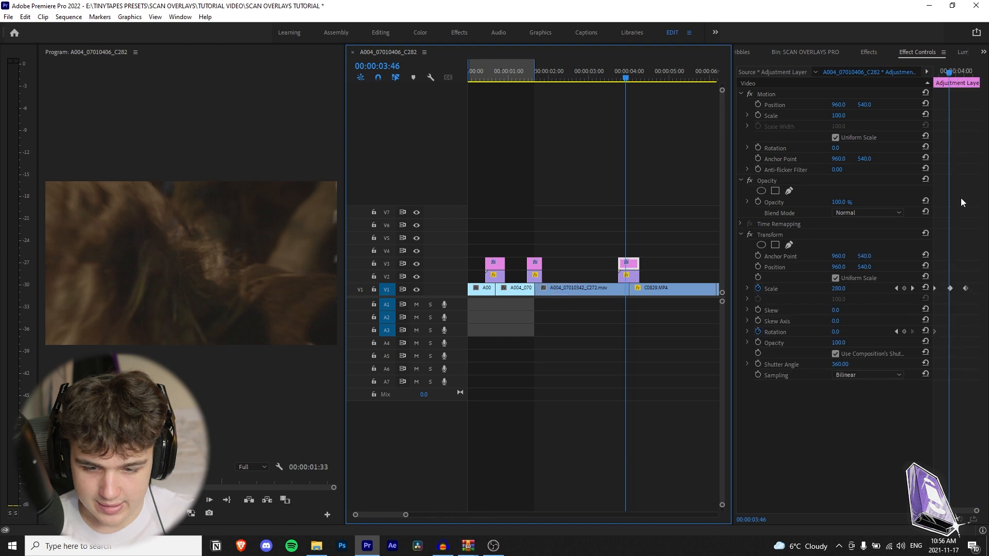
key("grave")
left_click_drag(268, 70, 332, 71)
key("grave")
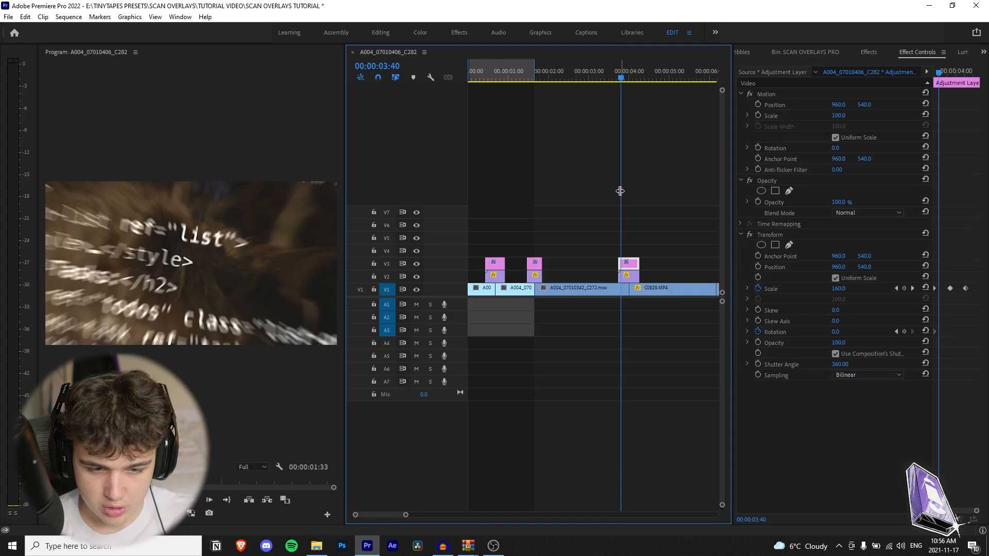
key("grave")
key("grave")
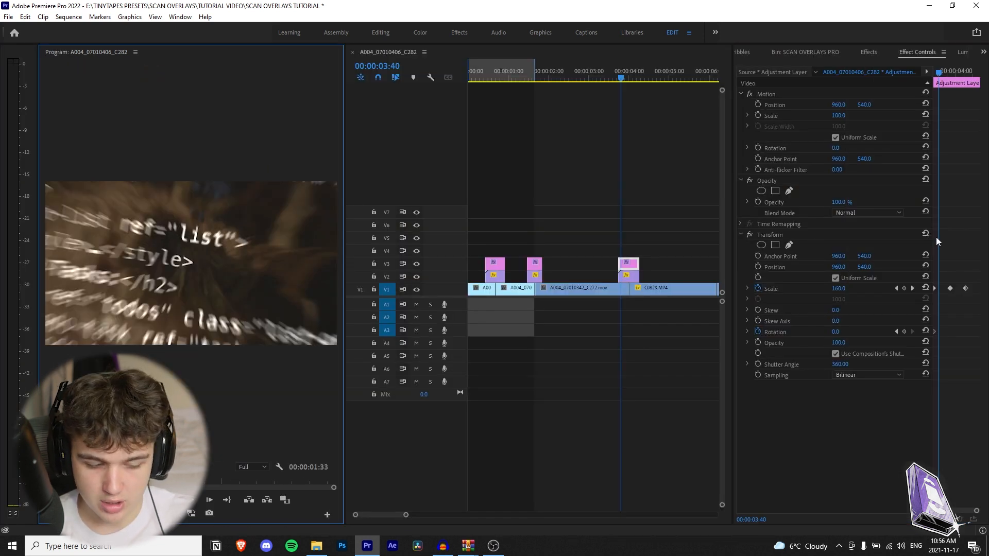
Retime the copied layer's Transform Scale keyframes, moving the last to the layer's end and the peak near its middle.
key("grave")
left_click_drag(927, 73, 252, 72)
left_click_drag(764, 289, 984, 298)
left_click_drag(520, 288, 607, 305)
key("grave")
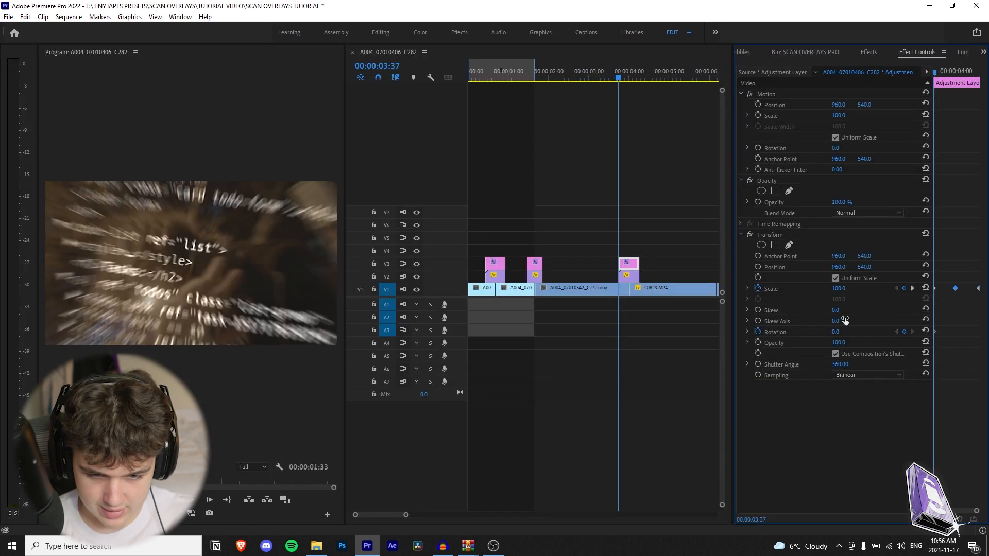
Check the peak Scale keyframe against the cut at 00:00:04:00 and play through the transition.
left_click(626, 76)
left_click_drag(626, 75, 630, 79)
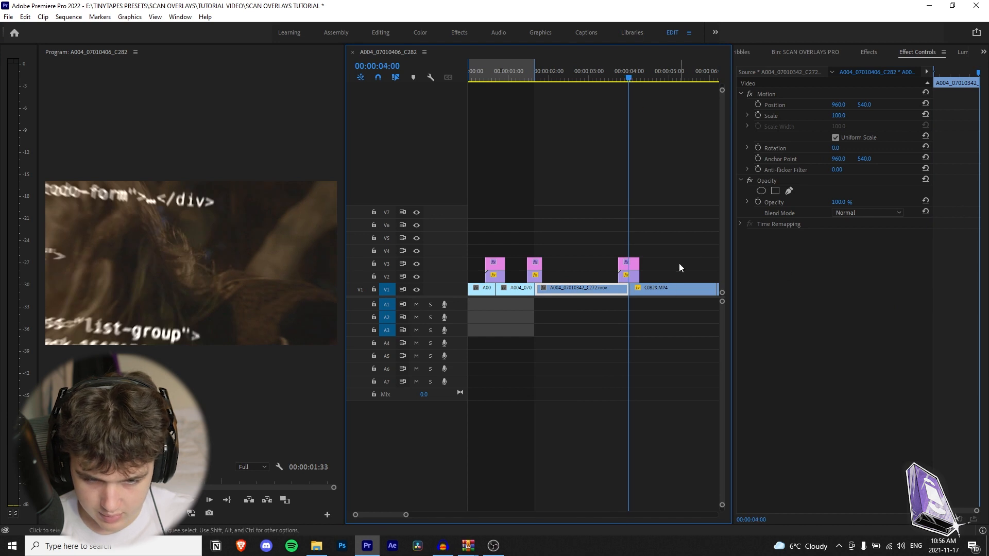
left_click(628, 265)
key("grave")
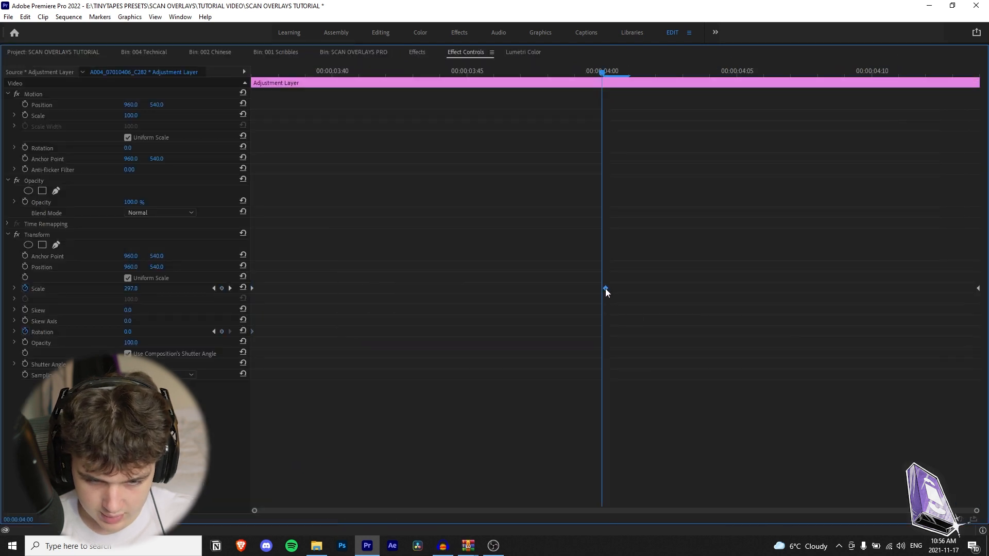
key("grave")
left_click(597, 71)
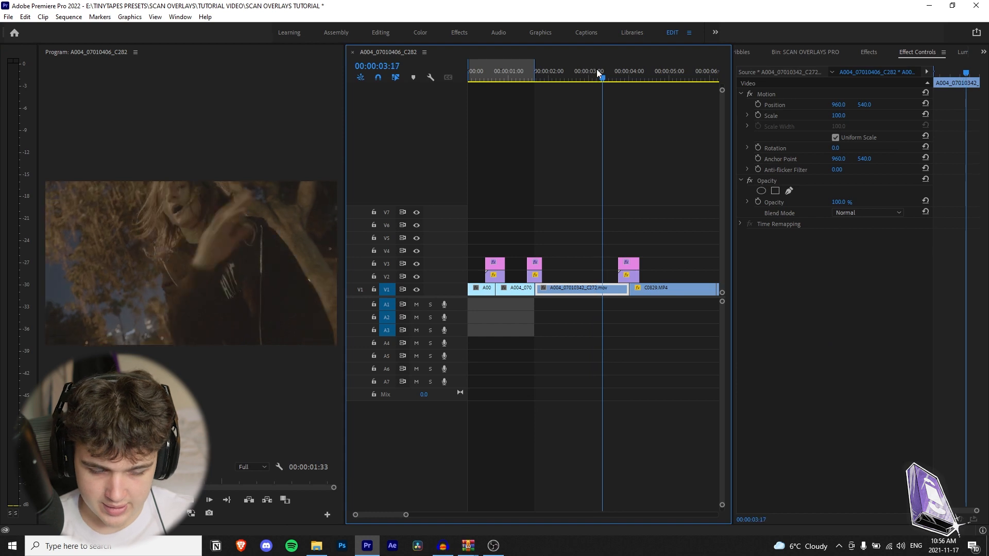
left_click(597, 70)
key("space")
Disable the adjustment layer above the coding overlay, apply Sapphire's S_Glow to the overlay at 00:00:04:05, and save the project.
mouse_move(616, 76)
left_mouse_down()
mouse_move(639, 89)
mouse_move(629, 75)
left_mouse_up()
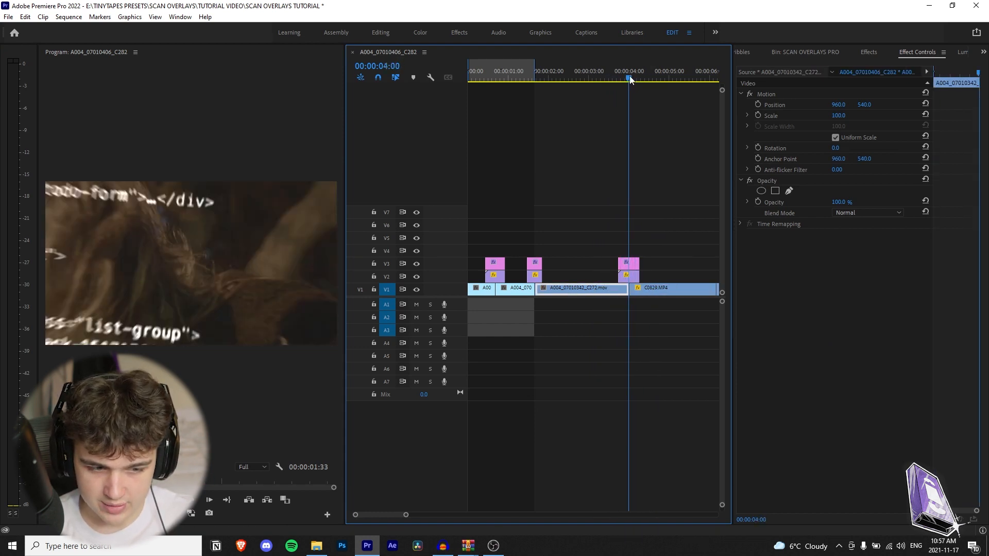
key("shift+Right")
key("shift+7")
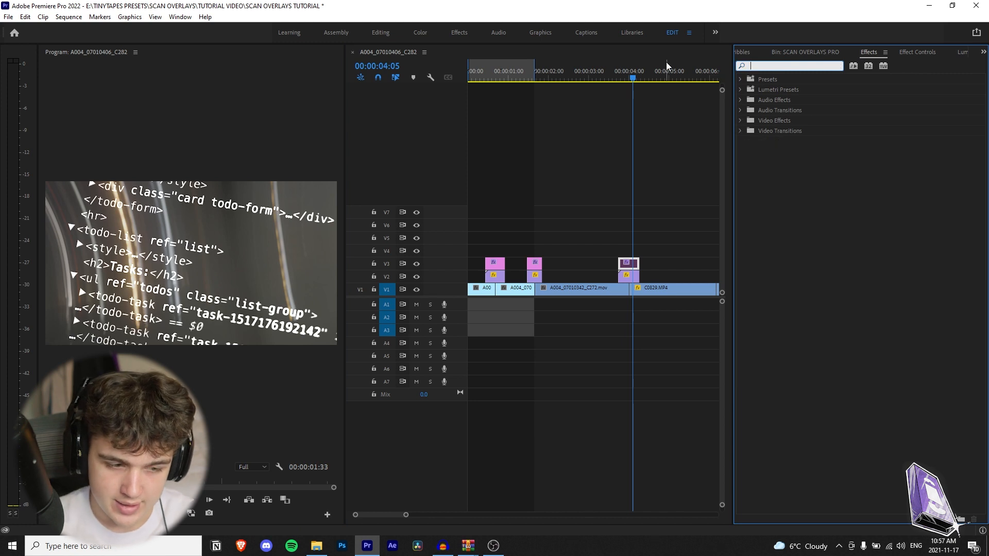
type("gloe")
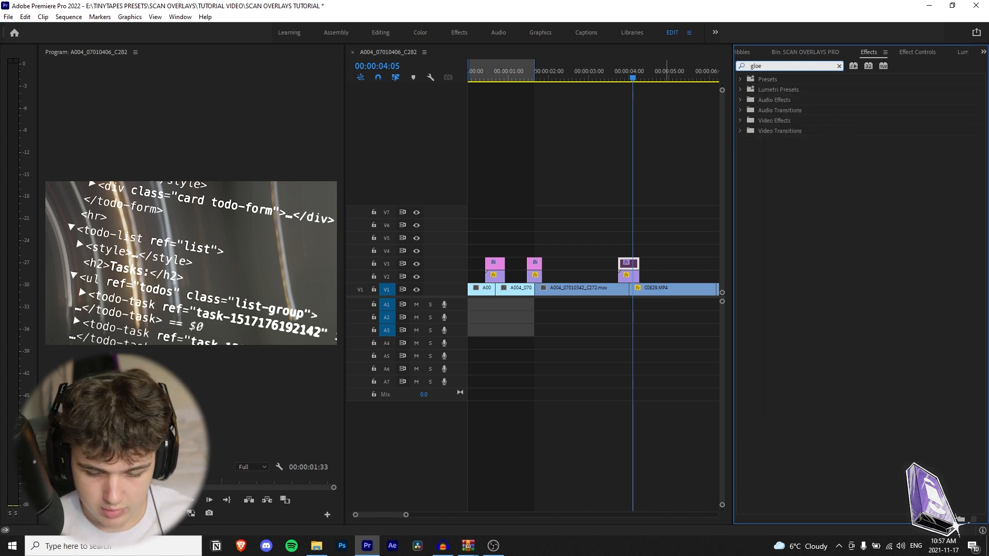
key("BackSpace")
type("w")
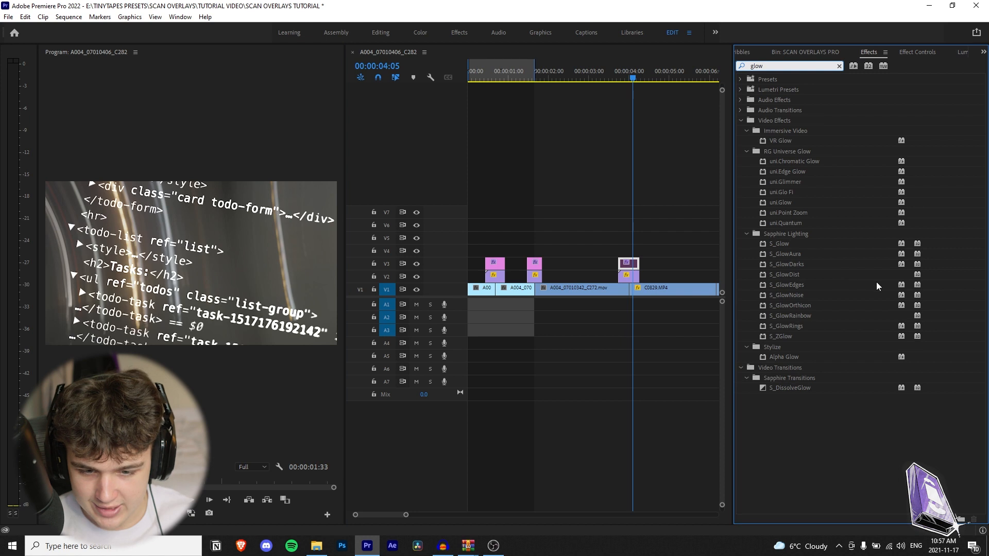
left_click_drag(783, 246, 637, 268)
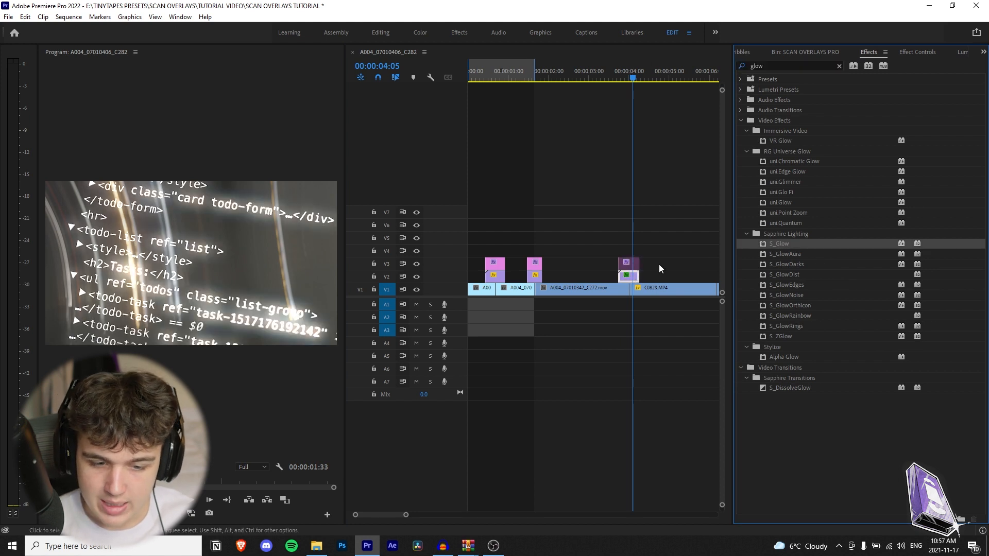
key("ctrl+s")
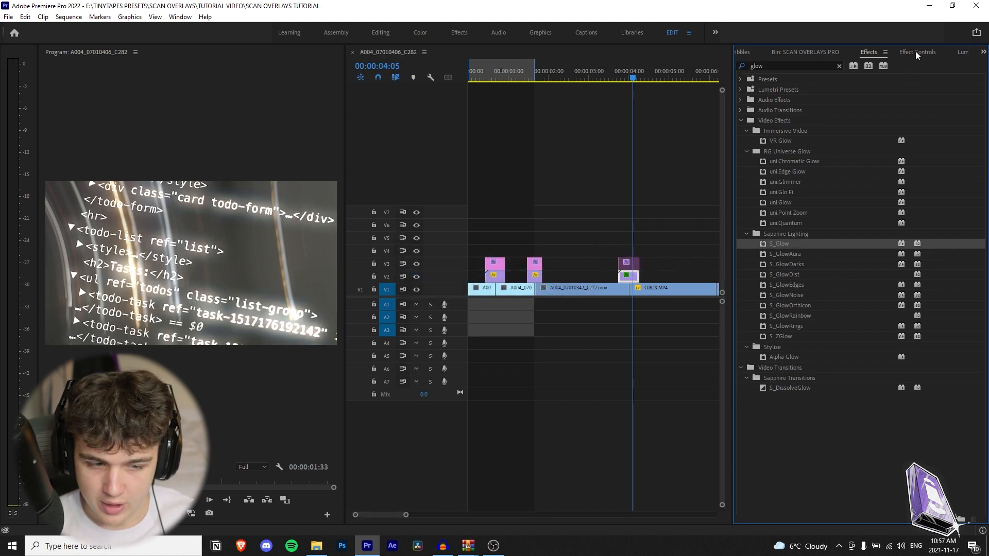
Toggle S_Glow off and on to compare the coding overlay with and without the glow.
left_click_drag(632, 79, 635, 88)
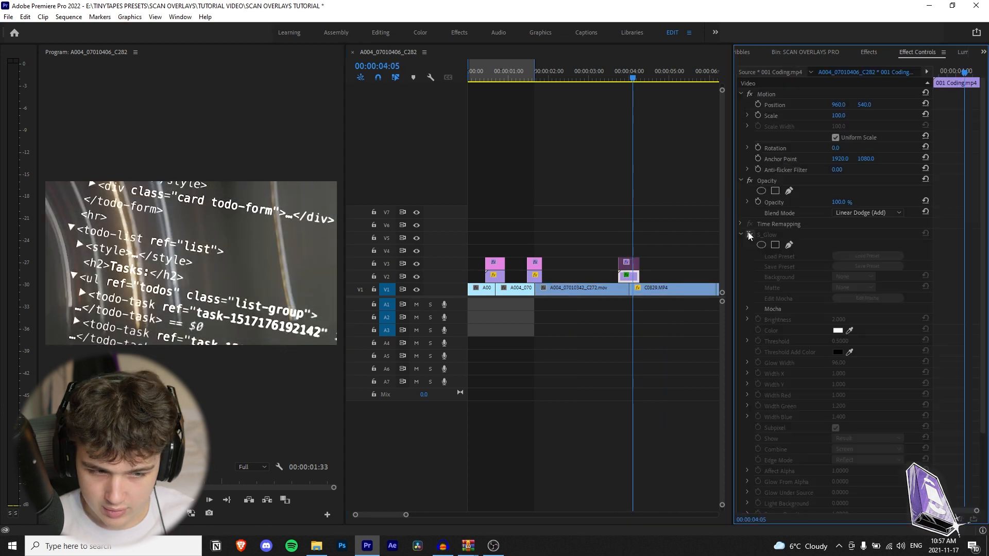
left_click(749, 233)
left_click(749, 233)
left_click(749, 233)
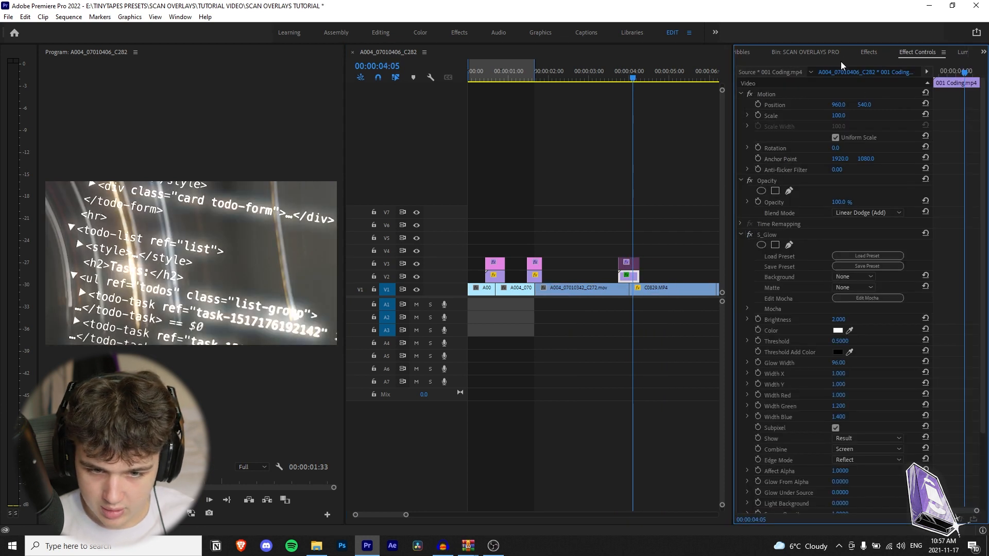
Search the effects for flicker and apply Sapphire's S_Flicker to the coding overlay clip.
left_click(868, 52)
left_click_drag(771, 66, 742, 68)
type("flciker")
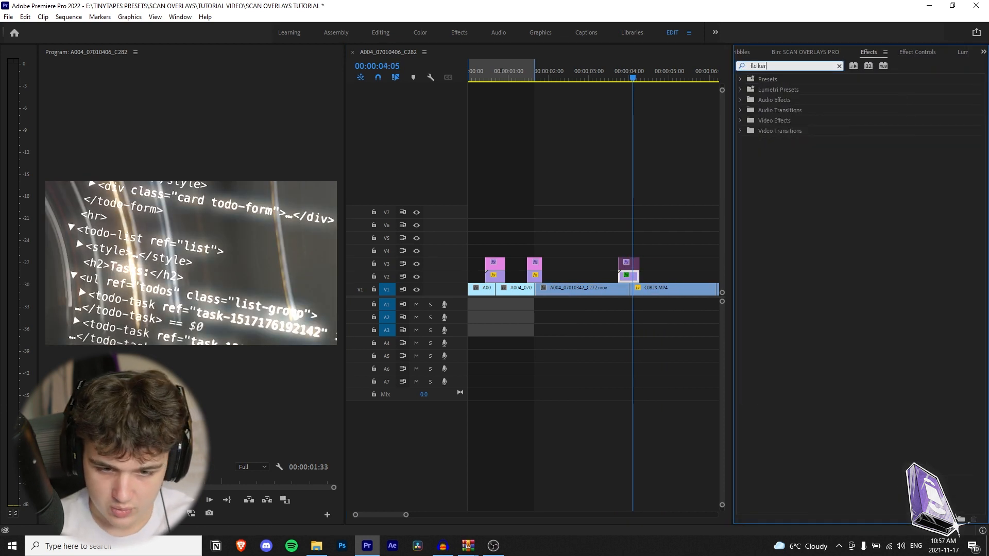
key("BackSpace")
key("BackSpace")
type("icker")
left_click_drag(630, 276, 630, 277)
Re-enable the adjustment layer above the coding overlay and play through the finished transition.
left_click_drag(632, 75, 607, 81)
left_click(605, 79)
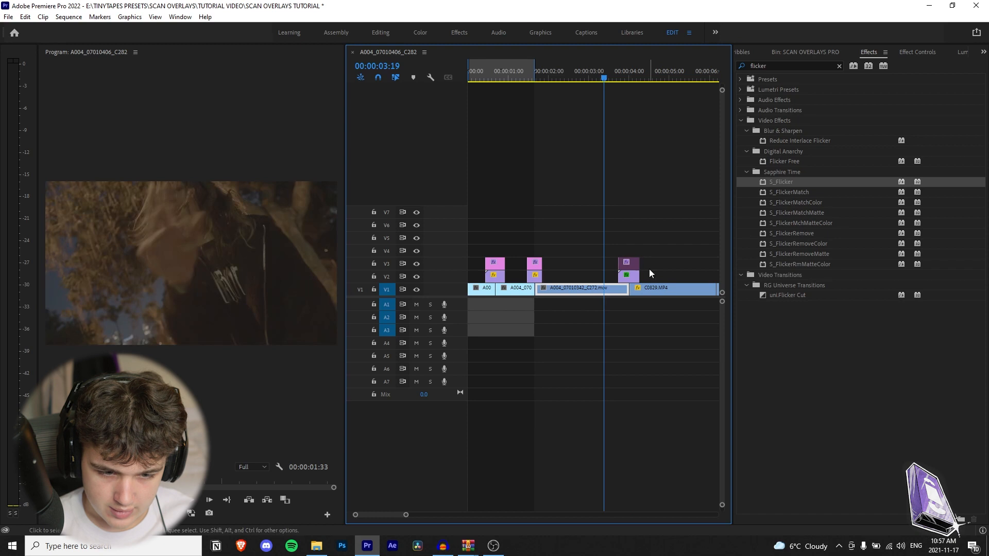
key("space")
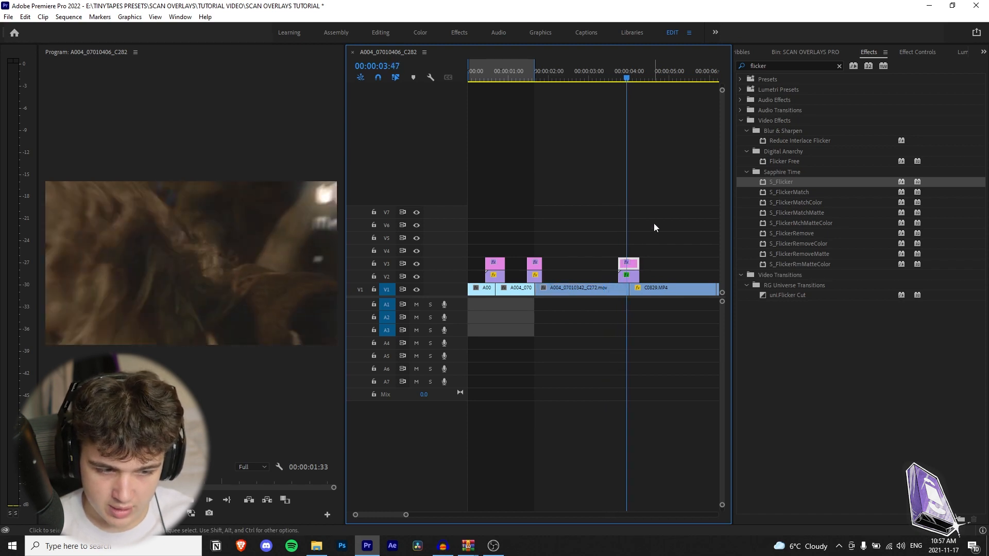
left_click(608, 68)
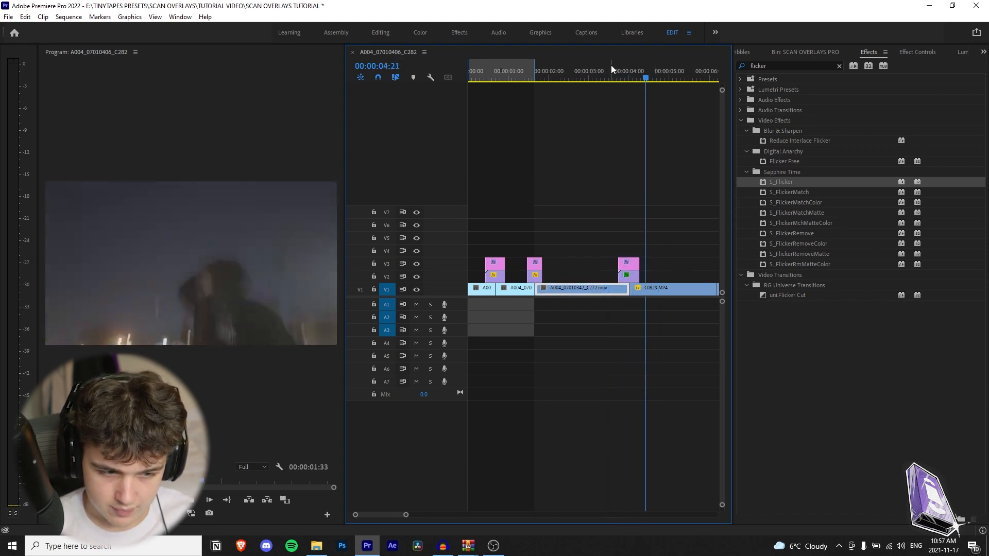
left_click(611, 69)
key("space")
key("space")
Save the project and place the playhead at 00:00:06:09, near the cut between C0829.MP4 and C0827.MP4.
scroll(611, 135, "down", 3)
left_click_drag(614, 72, 608, 73)
key("ctrl+s")
left_click_drag(420, 518, 401, 514)
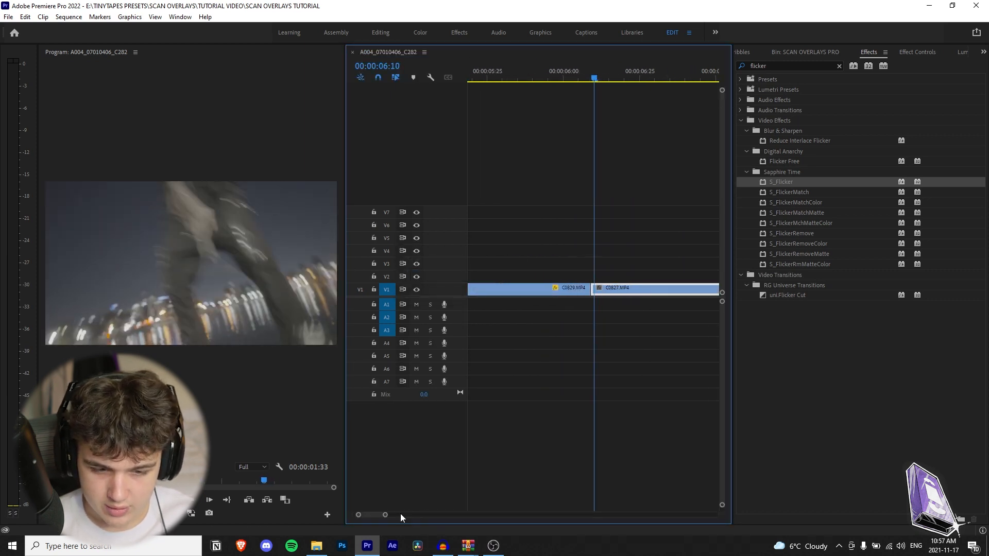
key("Left")
Browse the SCAN OVERLAYS PRO bin to 002 Chinese and place 001 Dots.mp4 on V2 over the cut between C0829.MP4 and C0827.MP4.
left_click(984, 52)
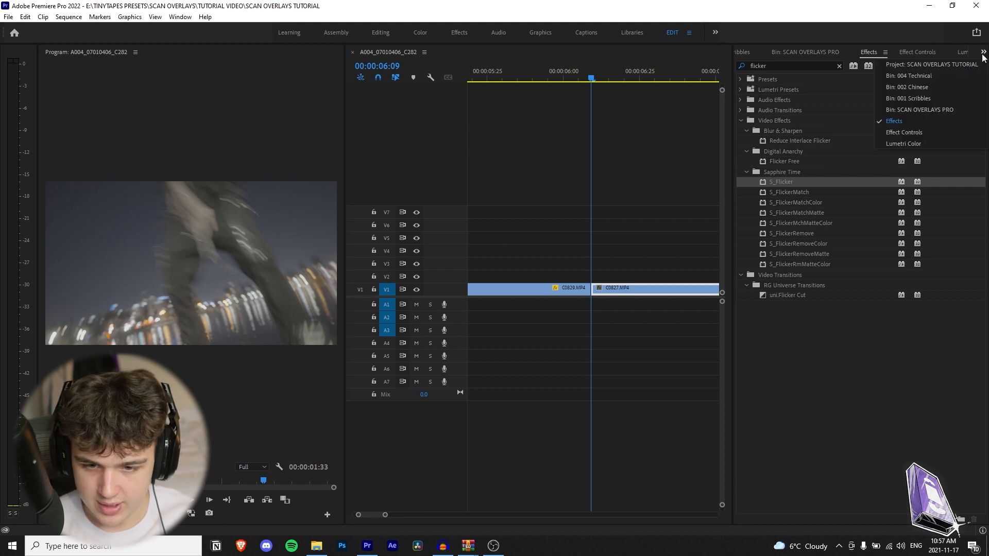
left_click(934, 65)
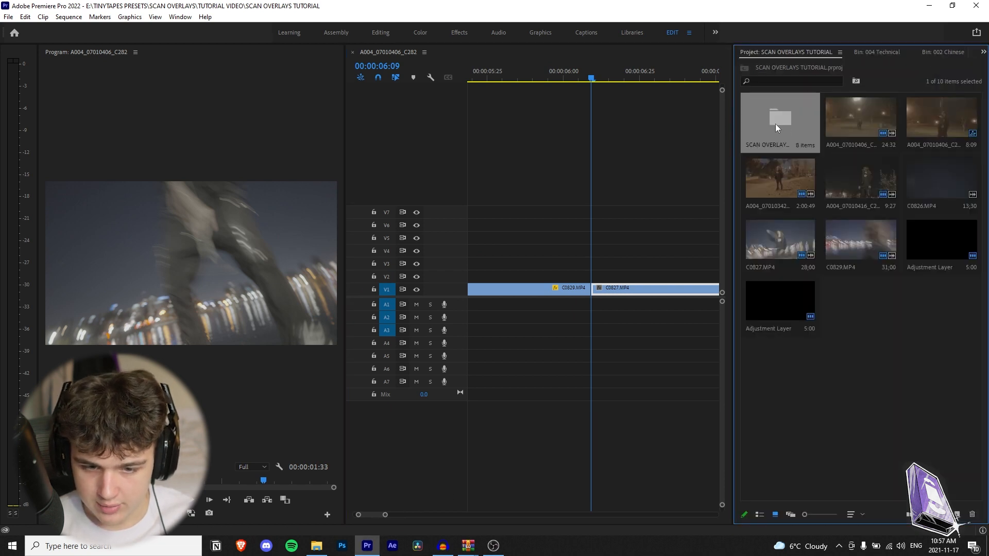
double_click(777, 127)
double_click(932, 205)
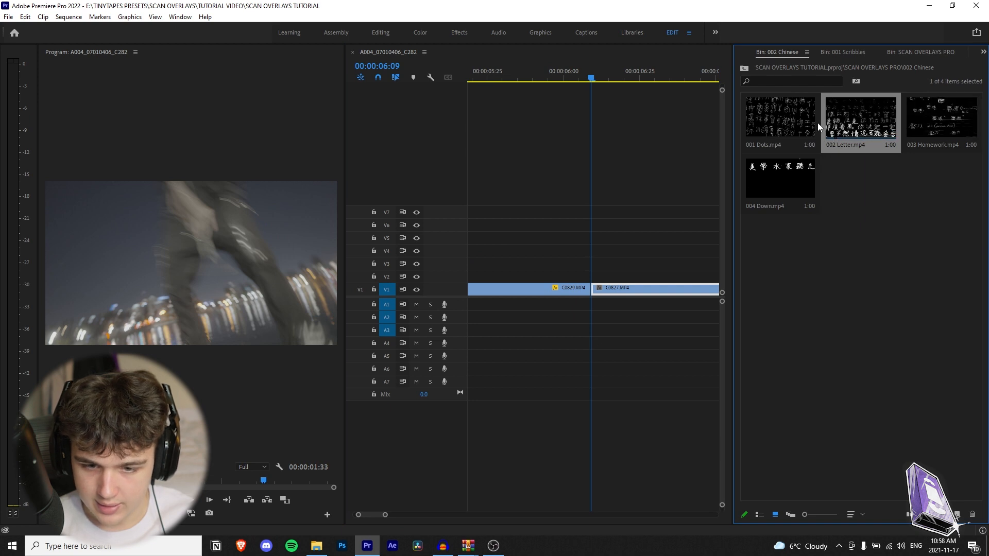
left_click_drag(762, 122, 551, 277)
Preview the 001 Dots.mp4 overlay and scale the clip to the frame size.
left_click(508, 73)
key("space")
left_click(508, 73)
key("space")
key("space")
left_click(620, 279)
right_click(619, 280)
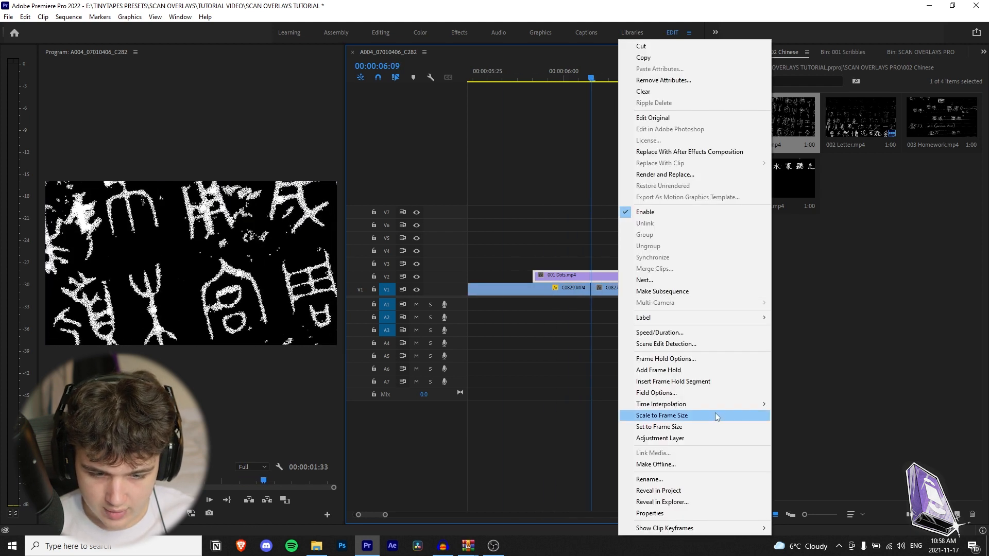
left_click(670, 416)
Trim both ends of 001 Dots.mp4 to a short section around the cut and play it through.
left_click(538, 78)
left_click_drag(540, 78, 576, 90)
key("space")
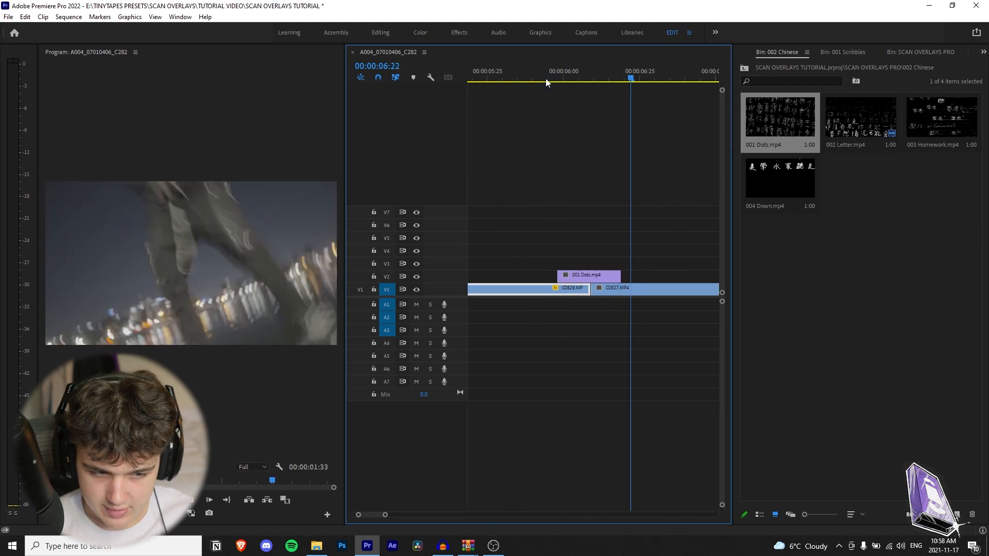
left_click(546, 79)
key("space")
Change the blend mode of the 001 Dots.mp4 overlay so its black background drops out over the footage.
left_click(983, 52)
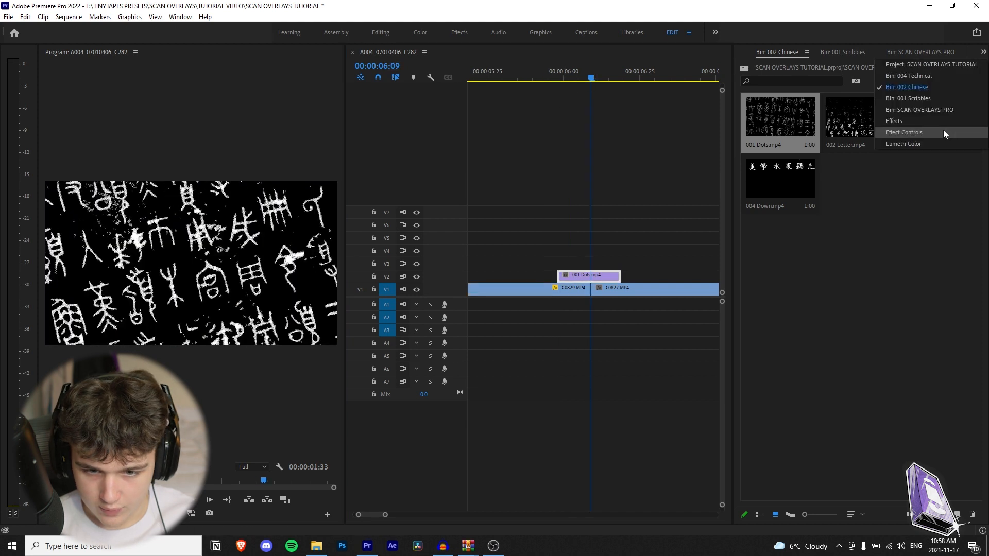
left_click(944, 133)
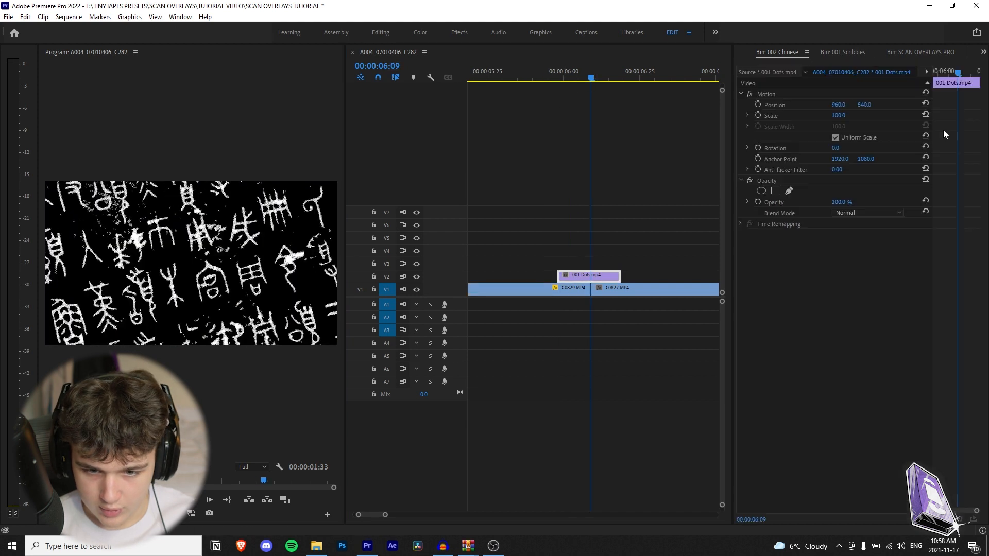
left_click(868, 213)
left_click(877, 338)
Play through the cut several times to check the blended 001 Dots.mp4 overlay.
left_click(558, 64)
key("space")
left_click(543, 65)
key("space")
key("space")
left_click(526, 77)
key("space")
key("space")
Duplicate the adjustment layer from the earlier transition onto V3 above the 001 Dots.mp4 overlay and place the playhead at 00:00:06:15.
left_click_drag(384, 515, 417, 515)
left_click_drag(540, 267, 598, 266)
left_click_drag(417, 516, 376, 515)
left_click_drag(613, 70, 663, 72)
left_click_drag(372, 518, 403, 516)
left_click(598, 78)
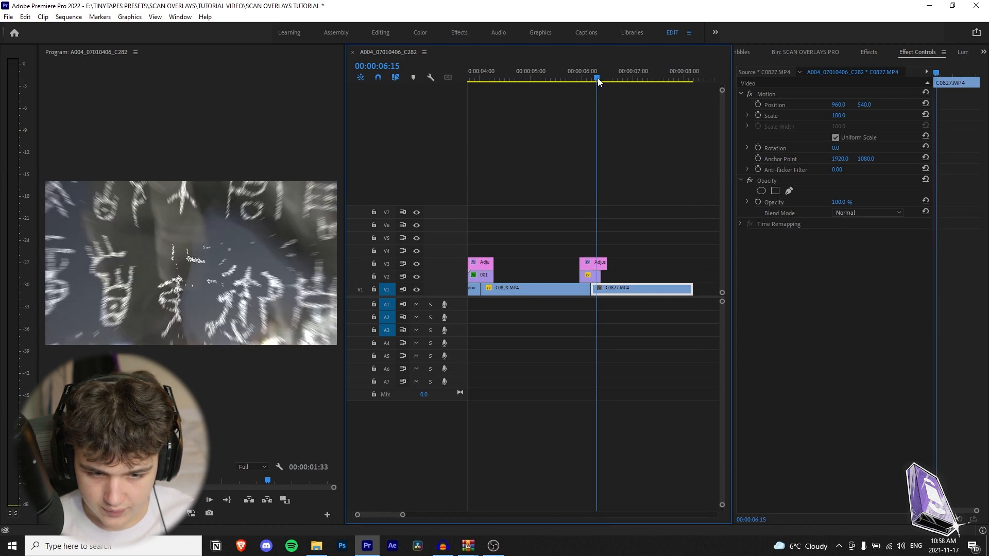
Move the adjustment layer's last Transform Scale keyframe to the overlay's end at 00:00:06:19 and trim the layer to match.
left_click(596, 263)
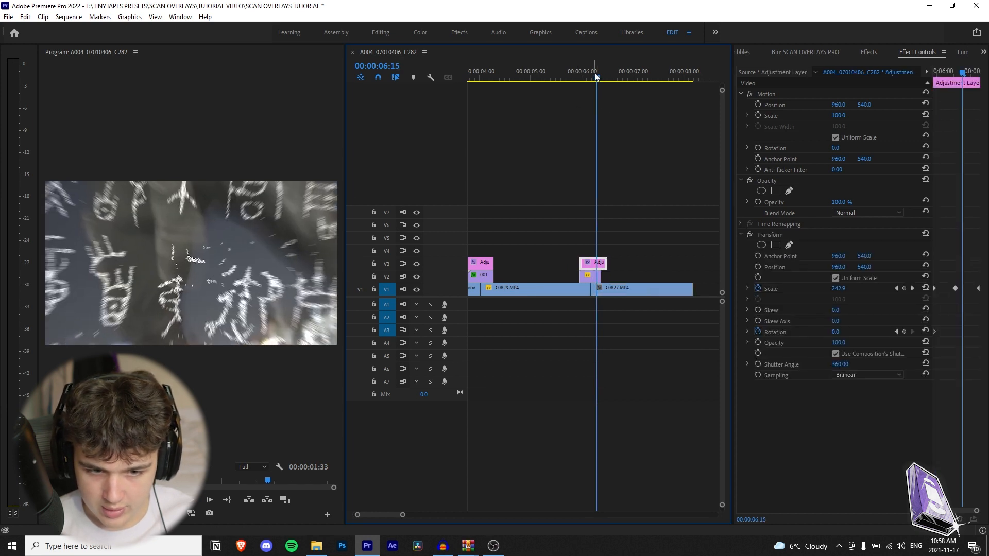
left_click_drag(597, 76, 603, 78)
left_click_drag(979, 290, 971, 289)
left_click_drag(611, 263, 601, 263)
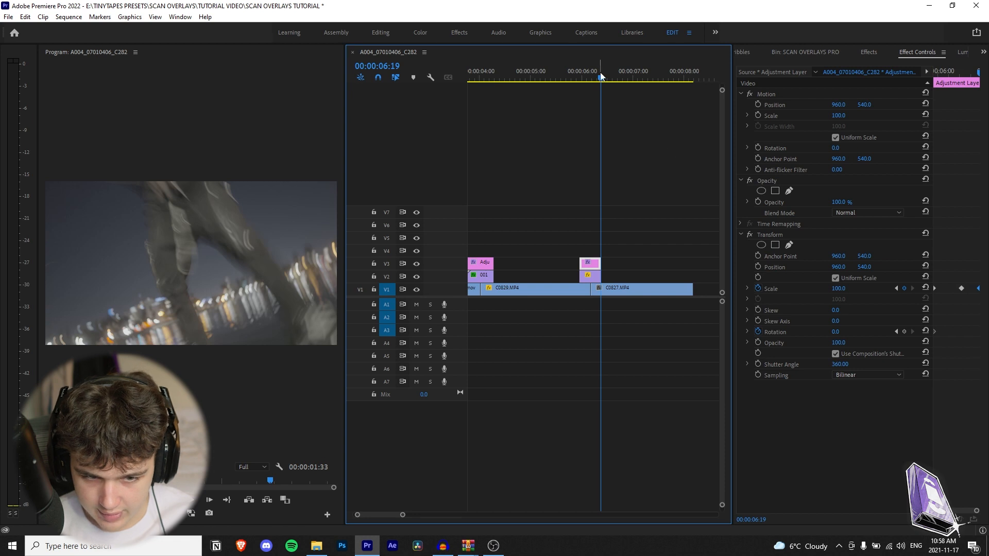
Move the middle Transform Scale keyframe to the cut at 00:00:06:09 and play through the zoom.
left_click_drag(601, 76, 591, 78)
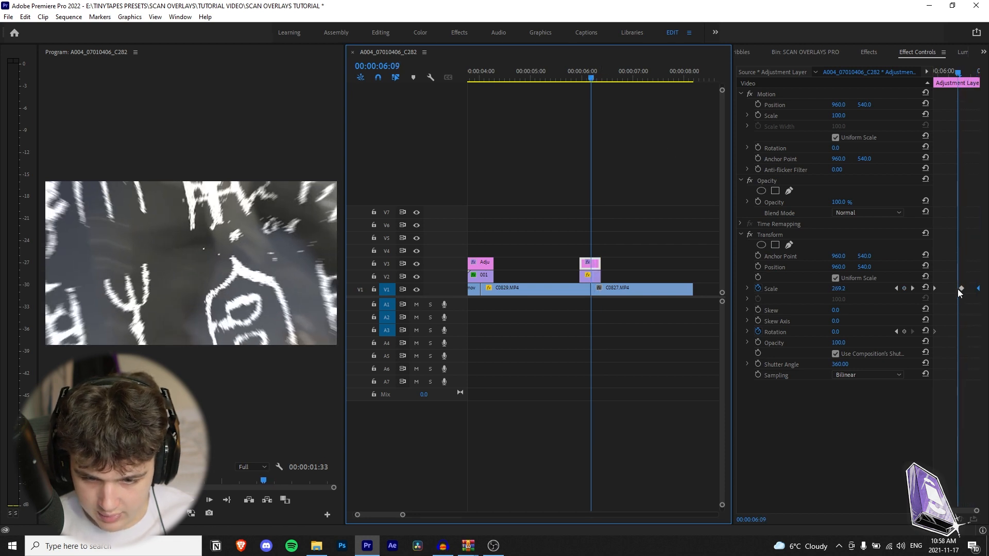
left_click_drag(960, 289, 957, 289)
left_click_drag(563, 65, 569, 76)
key("space")
left_click(575, 78)
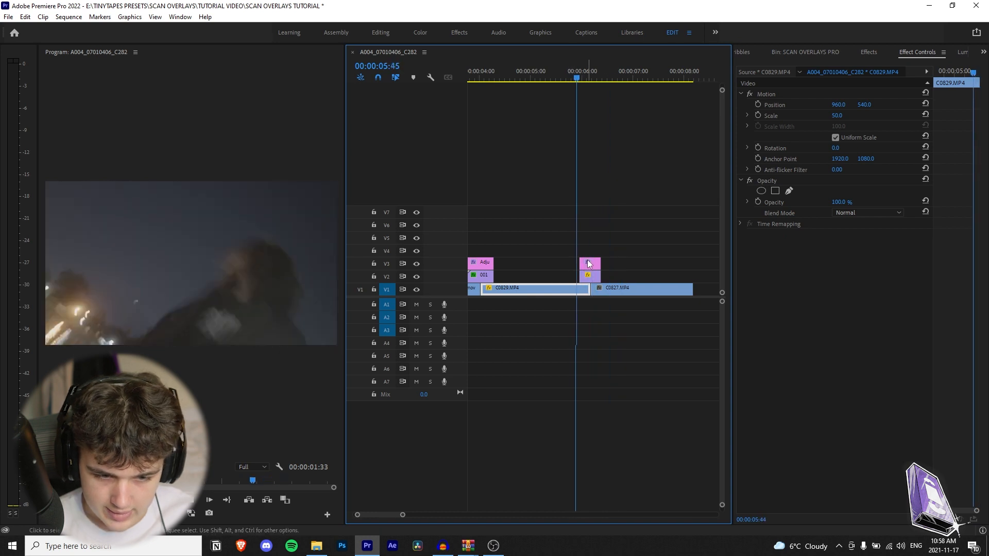
Save the project, set Transform Rotation to 30° at 00:00:06:09 with an end keyframe on the last adjustment layer, and preview the spin.
left_click(589, 264)
left_click_drag(949, 74, 960, 75)
key("ctrl+s")
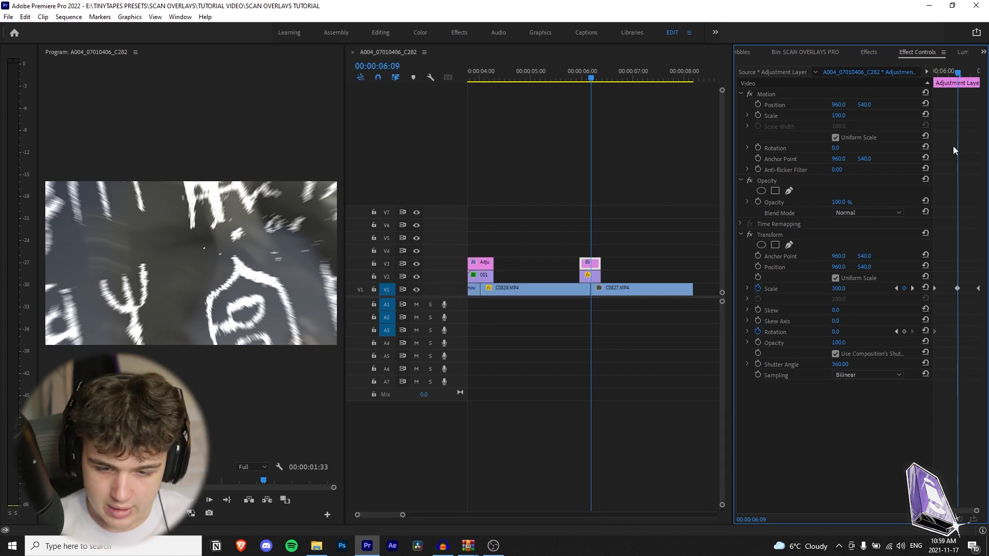
left_click_drag(836, 332, 933, 333)
left_click_drag(964, 73, 958, 74)
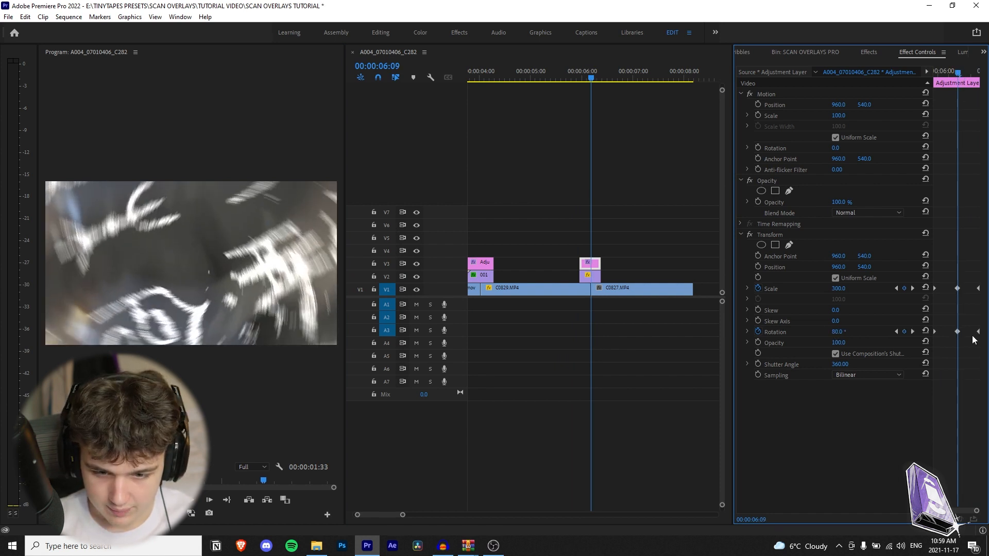
type("30")
key("Return")
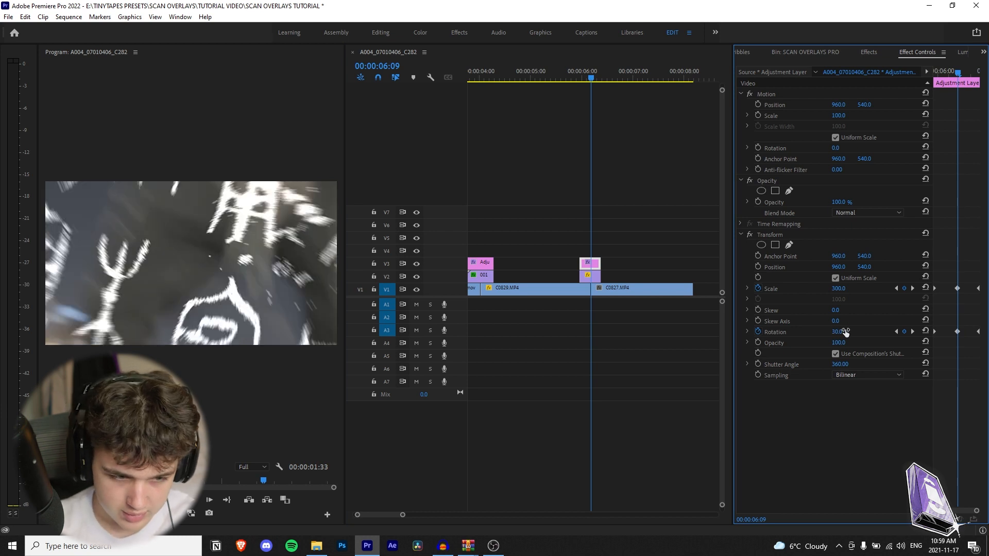
left_click_drag(568, 71, 593, 72)
left_click(565, 68)
Disable the adjustment layers of the last two transitions and play them with only the overlays.
left_click_drag(641, 240, 472, 262)
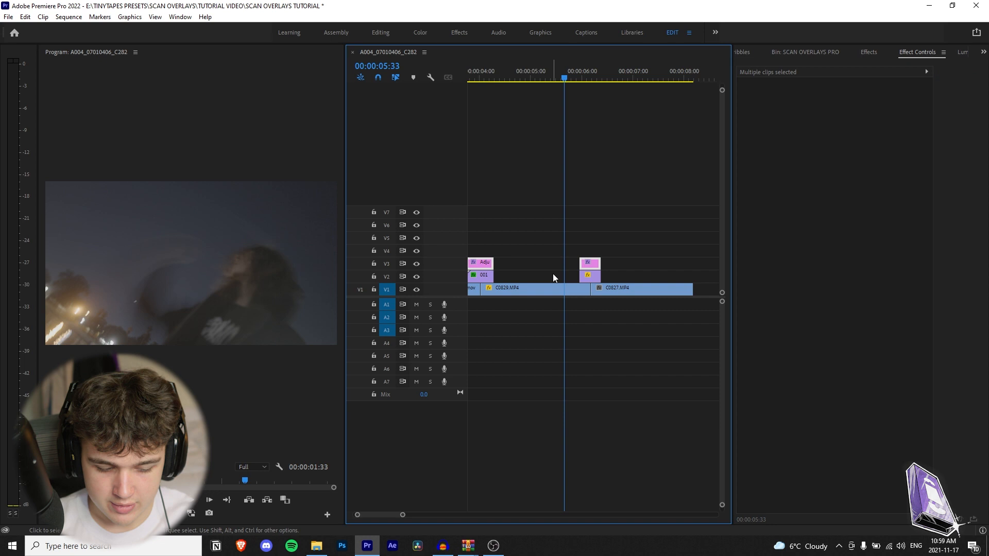
key("space")
left_click(565, 76)
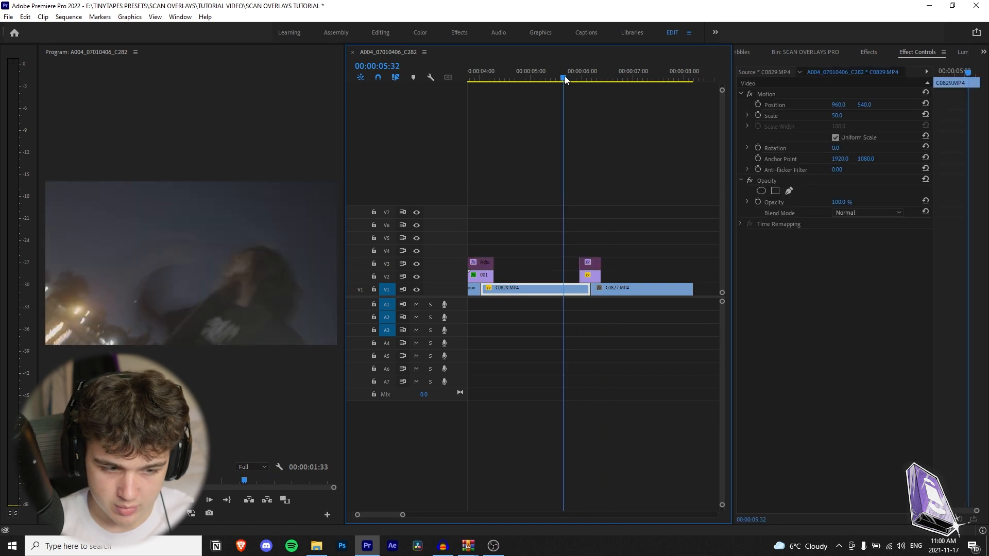
key("space")
left_click_drag(404, 515, 453, 518)
key("space")
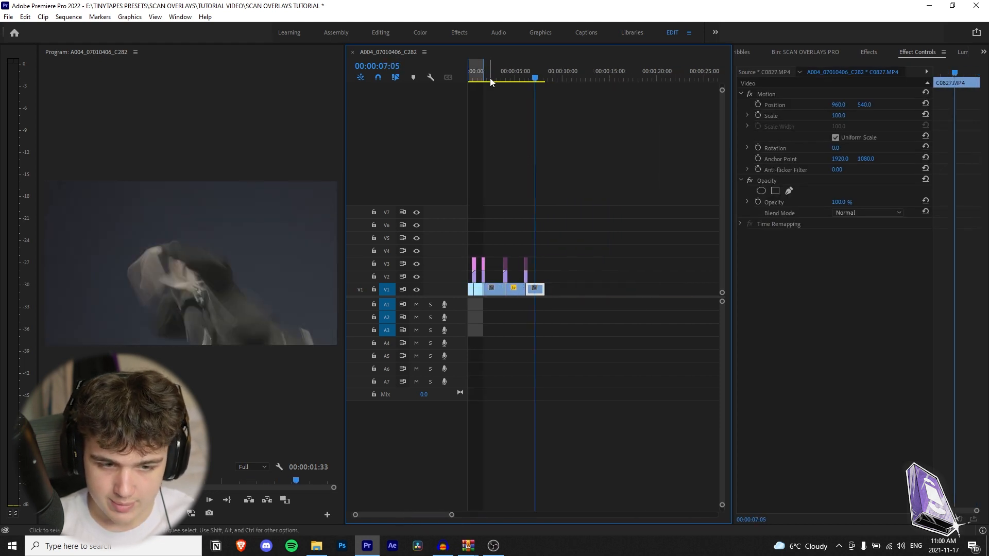
Disable the two earlier adjustment layers on V3 and scrub near the start of the sequence.
left_click_drag(491, 78, 412, 78)
left_click_drag(468, 259, 496, 262)
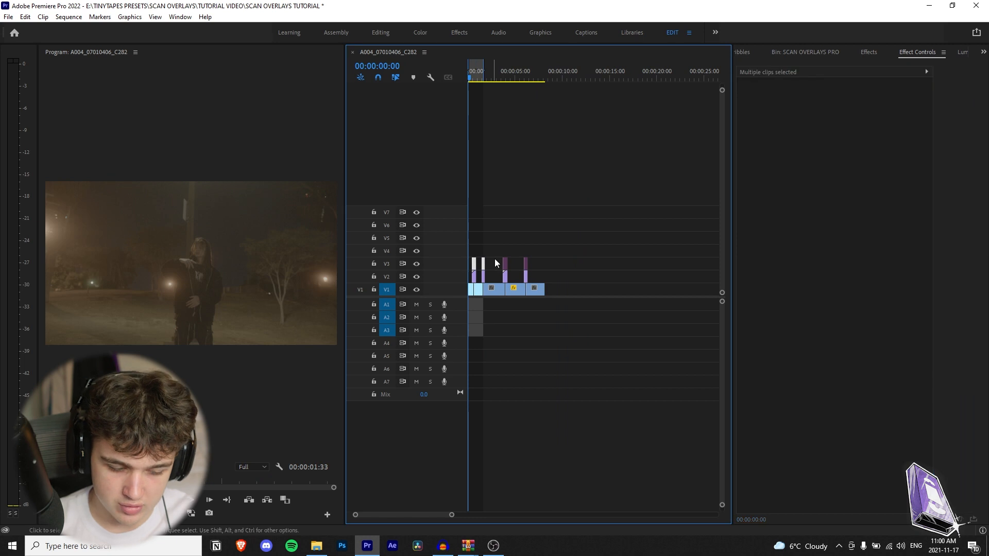
left_click_drag(458, 511, 431, 515)
mouse_move(484, 72)
left_mouse_down()
mouse_move(508, 73)
mouse_move(474, 83)
left_mouse_up()
Re-enable the first adjustment layer, play its transition, and place the playhead at 00:00:00:33.
left_click(501, 261)
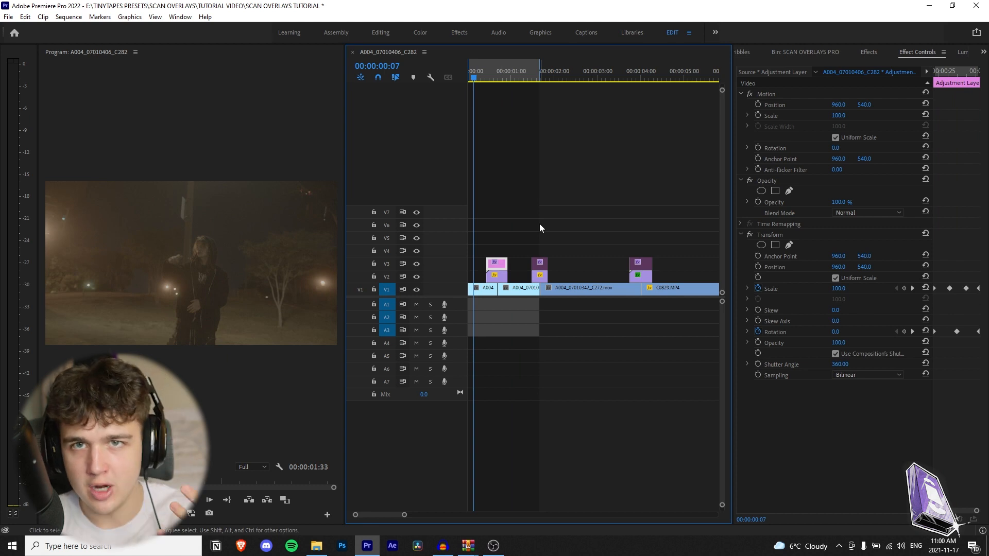
key("space")
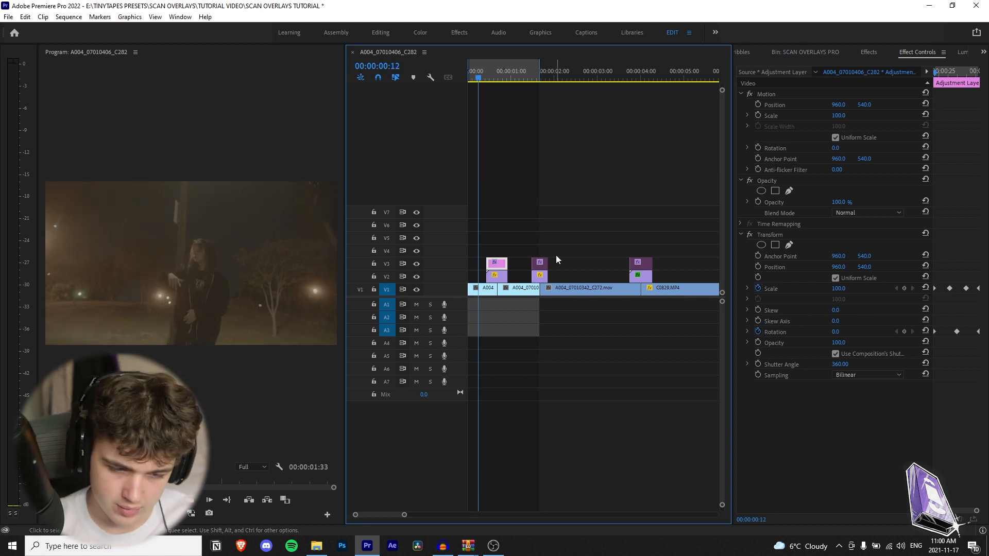
left_click(485, 68)
left_click(486, 68)
left_click(485, 68)
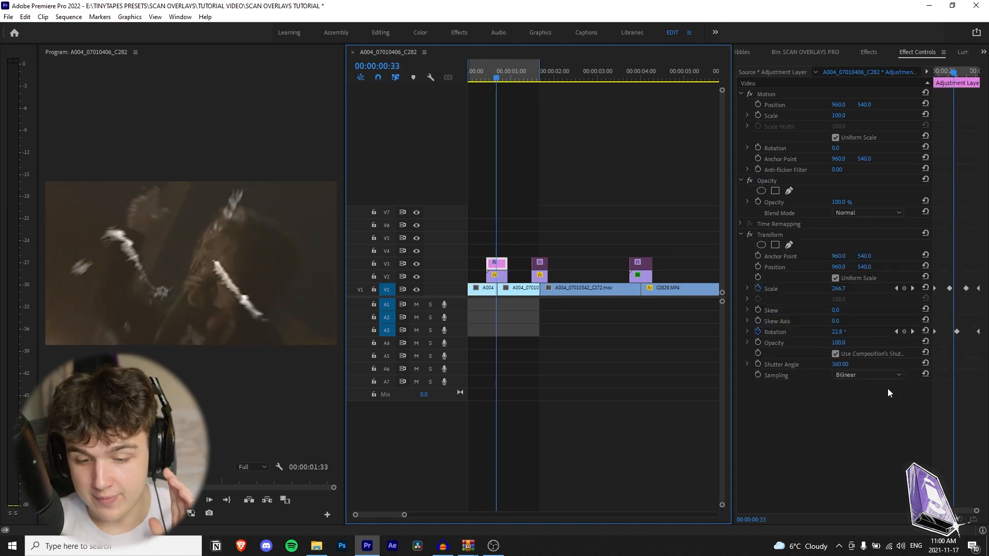
Lower the first adjustment layer's Transform Shutter Angle to 0 and restore it to 360 to compare the motion blur.
left_click(845, 365)
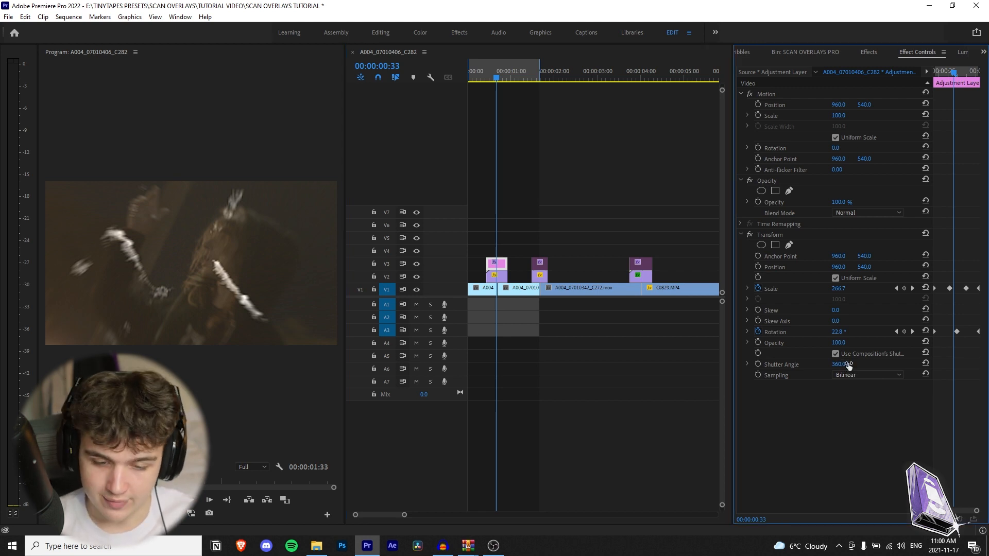
left_click_drag(844, 364, 825, 365)
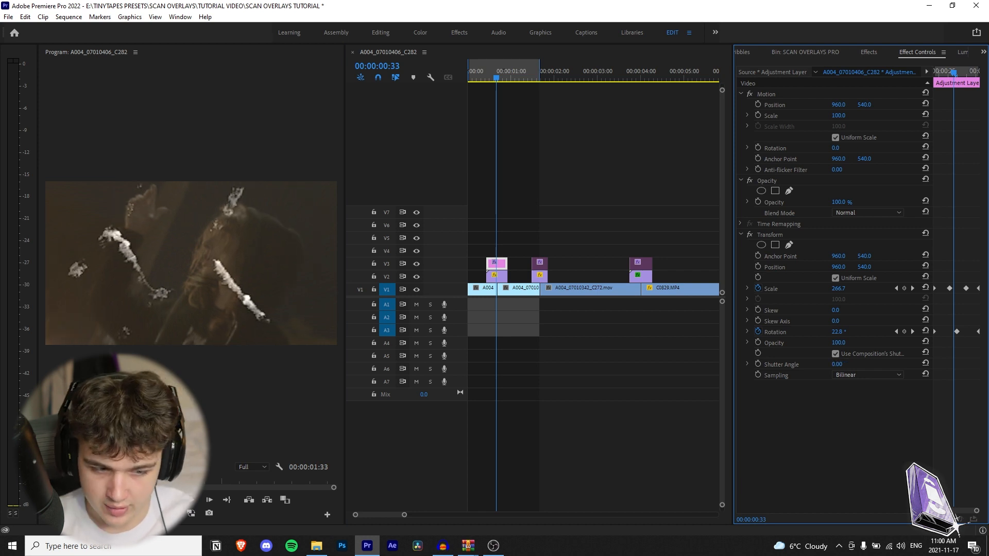
left_click_drag(825, 365, 845, 365)
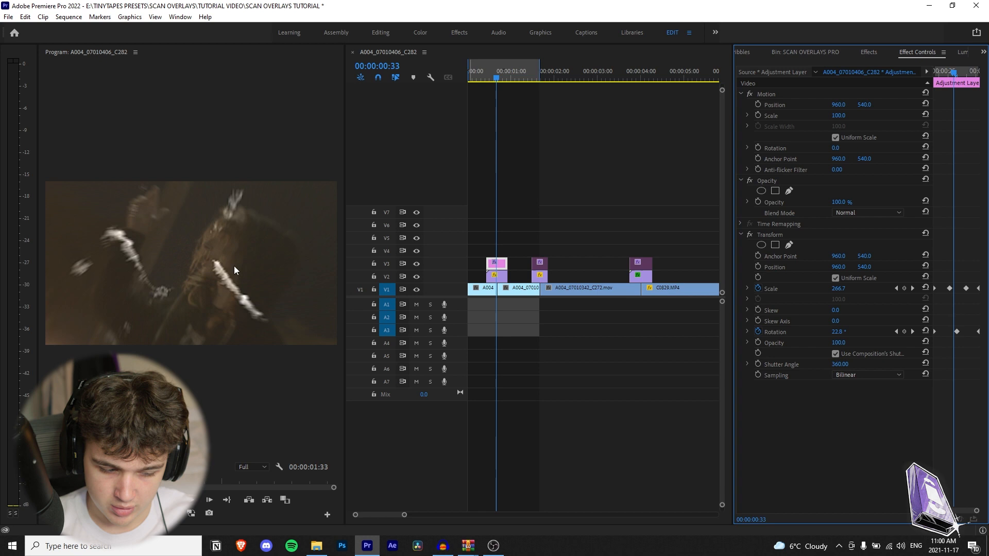
Compare the frame in a maximized program view with the Transform Shutter Angle at 1 and with the motion blur restored.
key("grave")
key("grave")
left_click(835, 354)
key("grave")
key("grave")
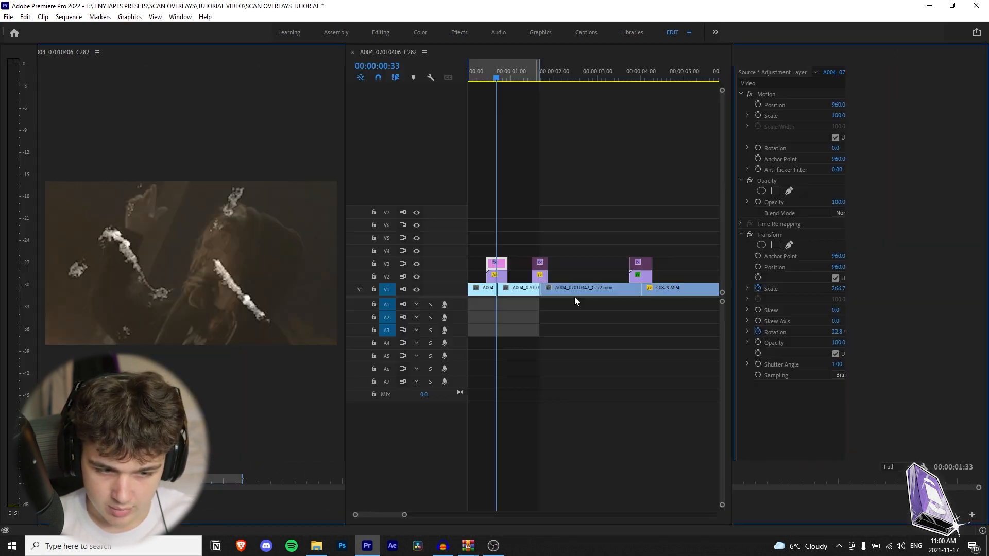
left_click(836, 353)
key("grave")
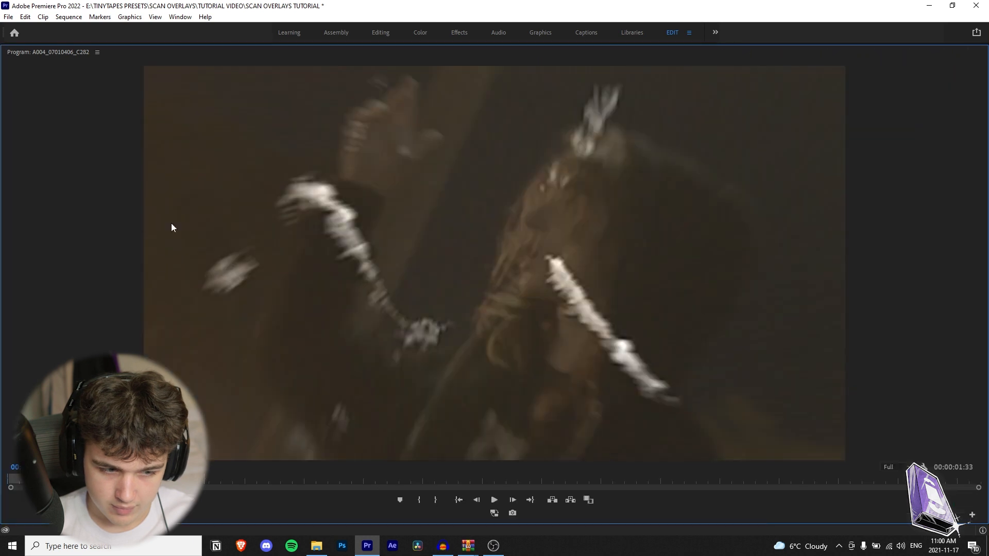
key("grave")
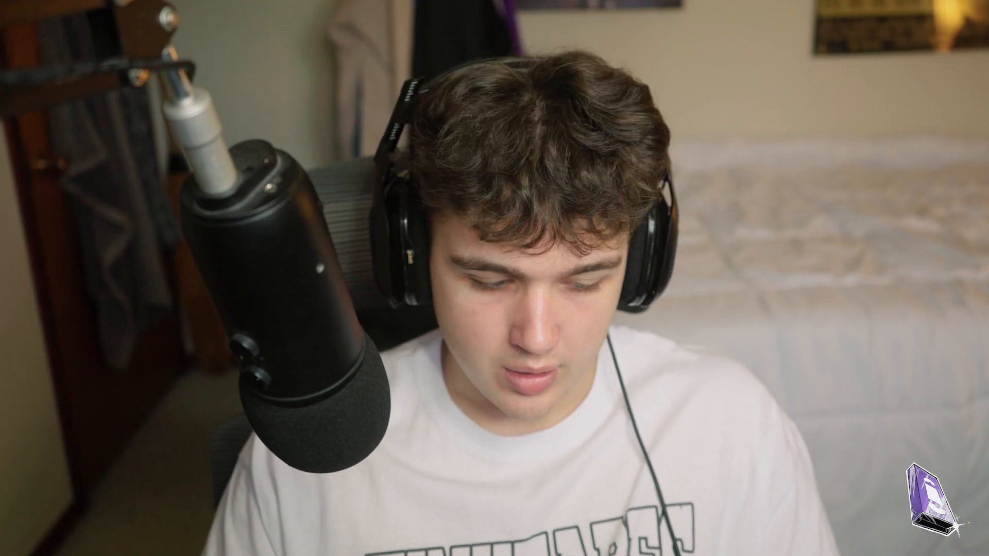